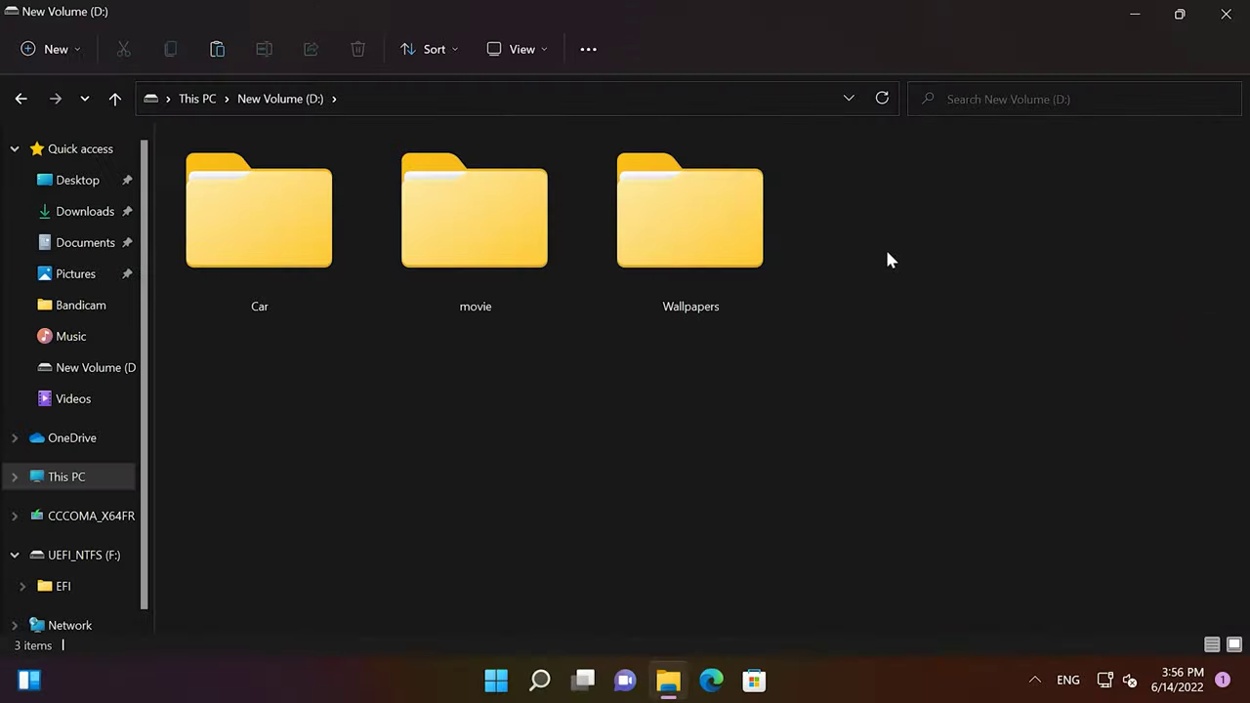
Step: Select the Wallpapers folder on New Volume (D:) with a selection rectangle
drag(887, 253, 687, 266)
Step: Delete the Wallpapers folder from D:, then undo the deletion
key(Delete)
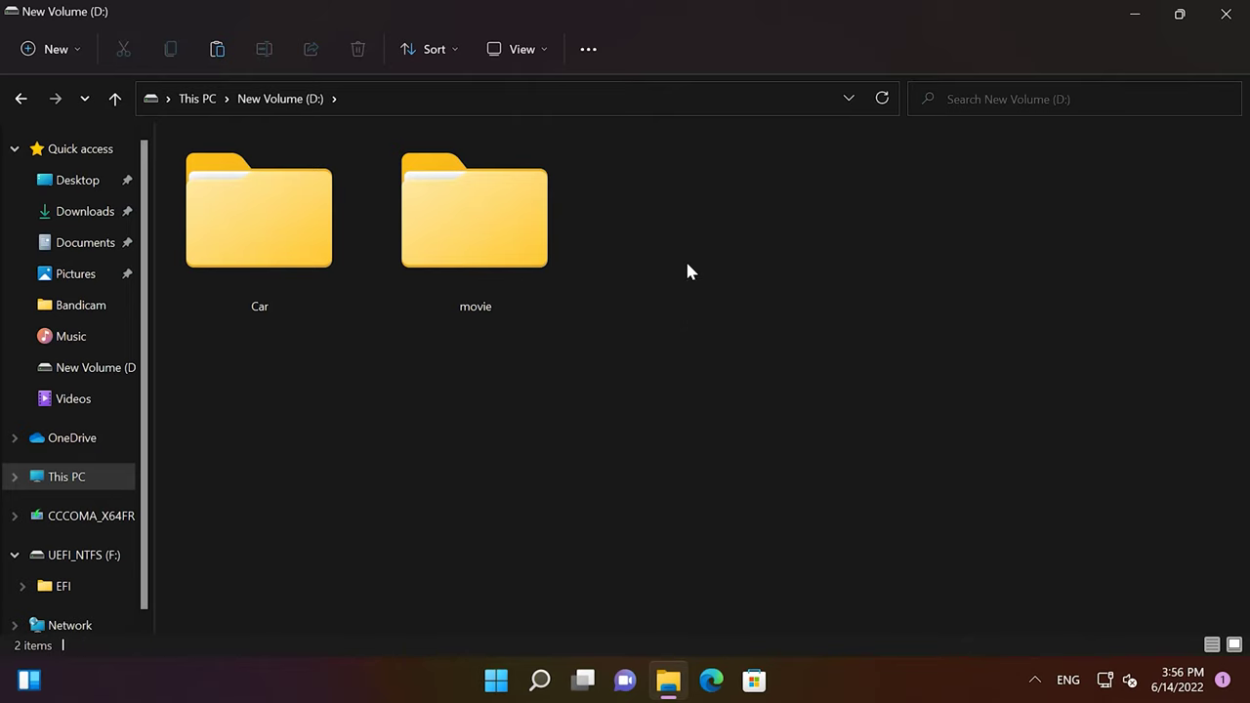
right_click(688, 271)
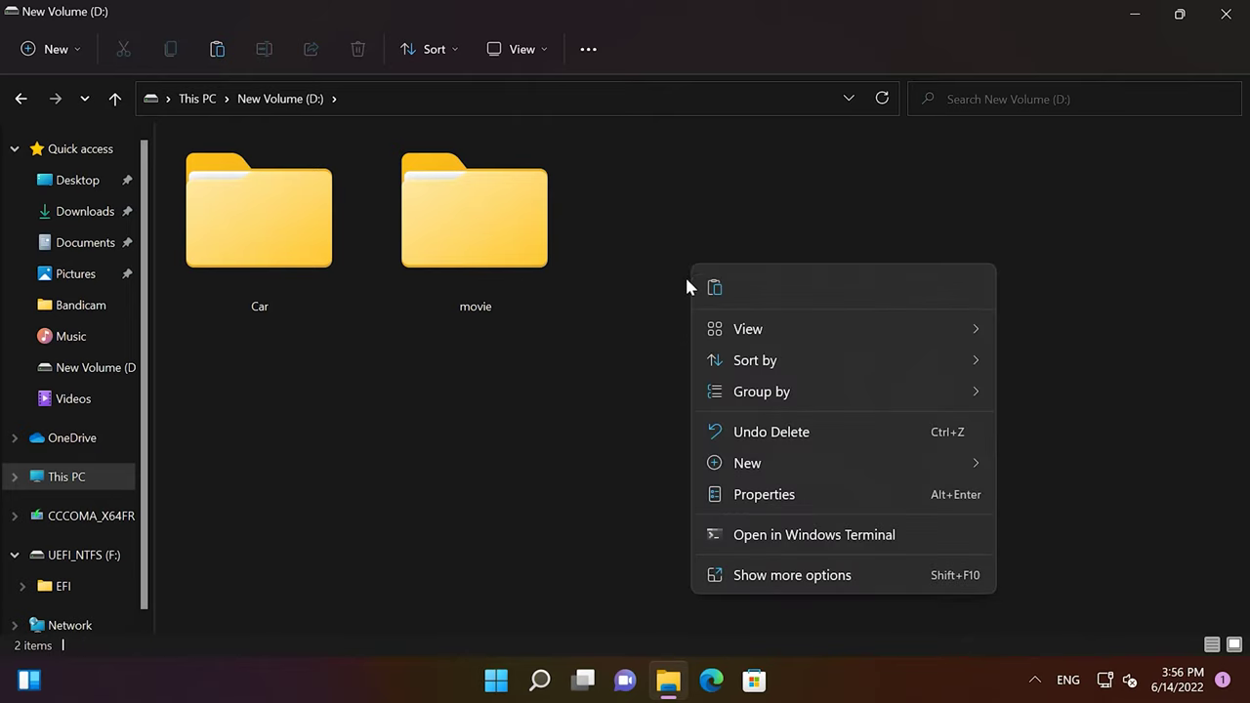
click(799, 430)
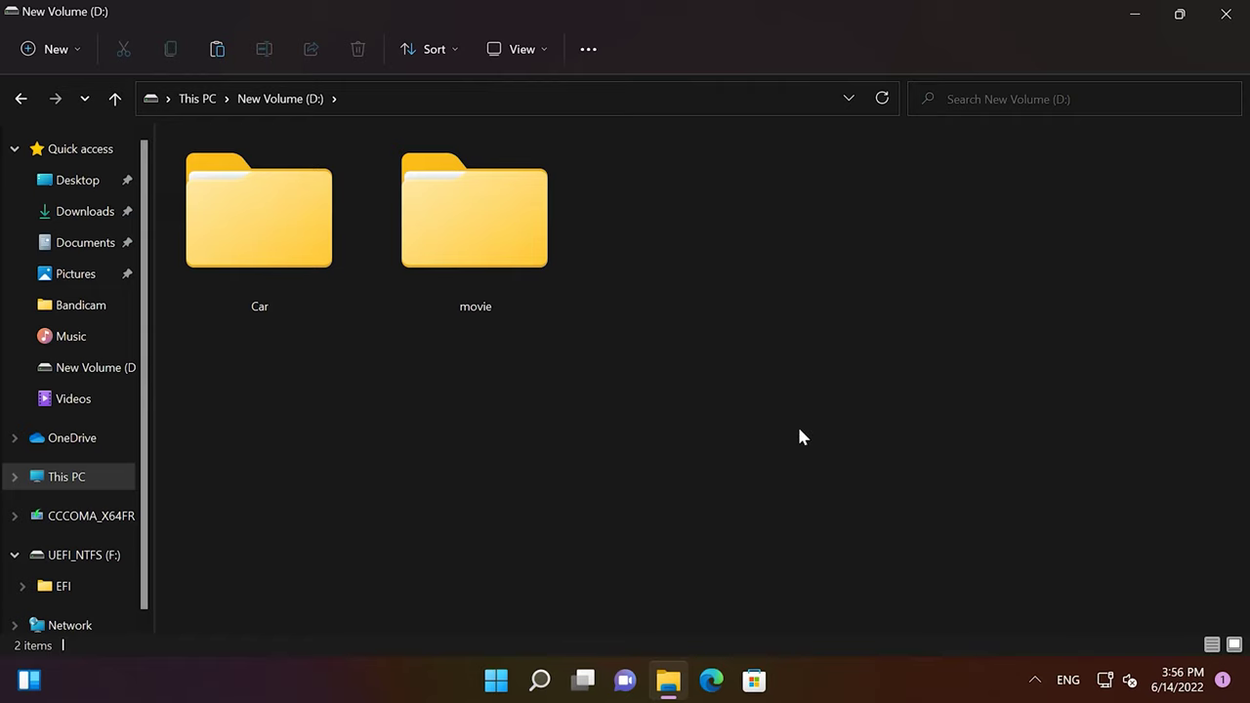
Step: Delete Wallpapers again and open the Recycle Bin from the desktop
click(704, 236)
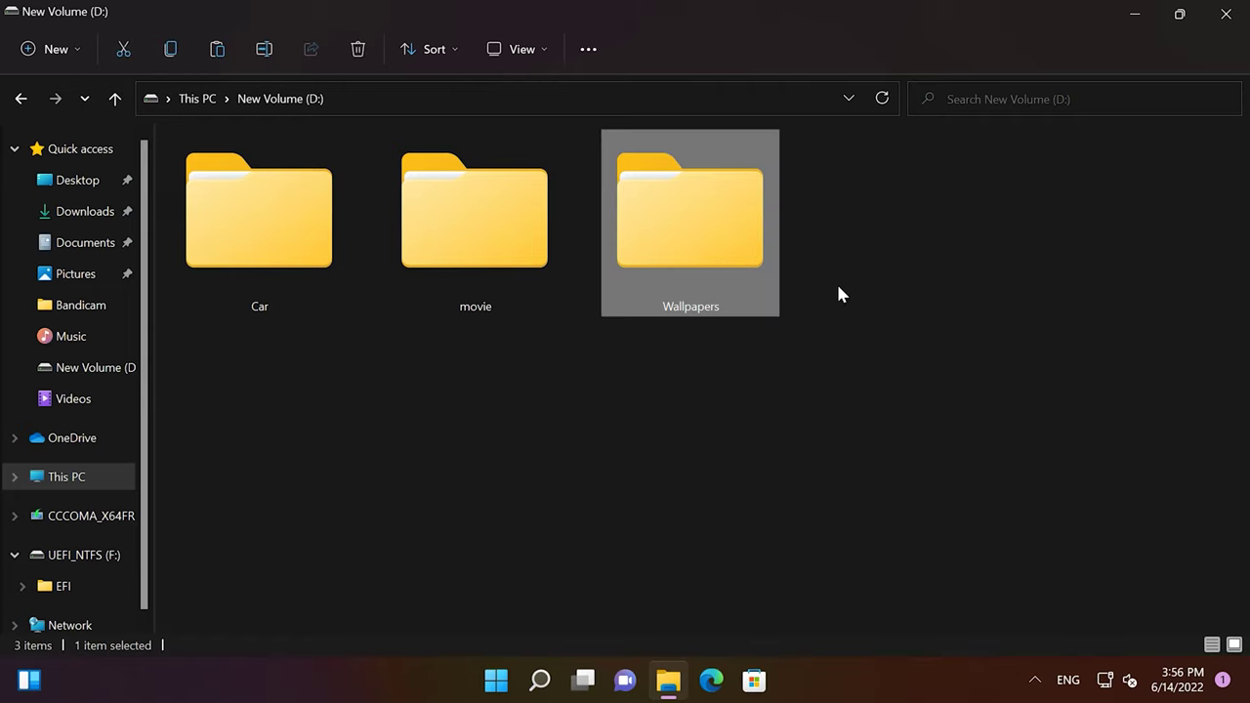
key(Delete)
click(1136, 14)
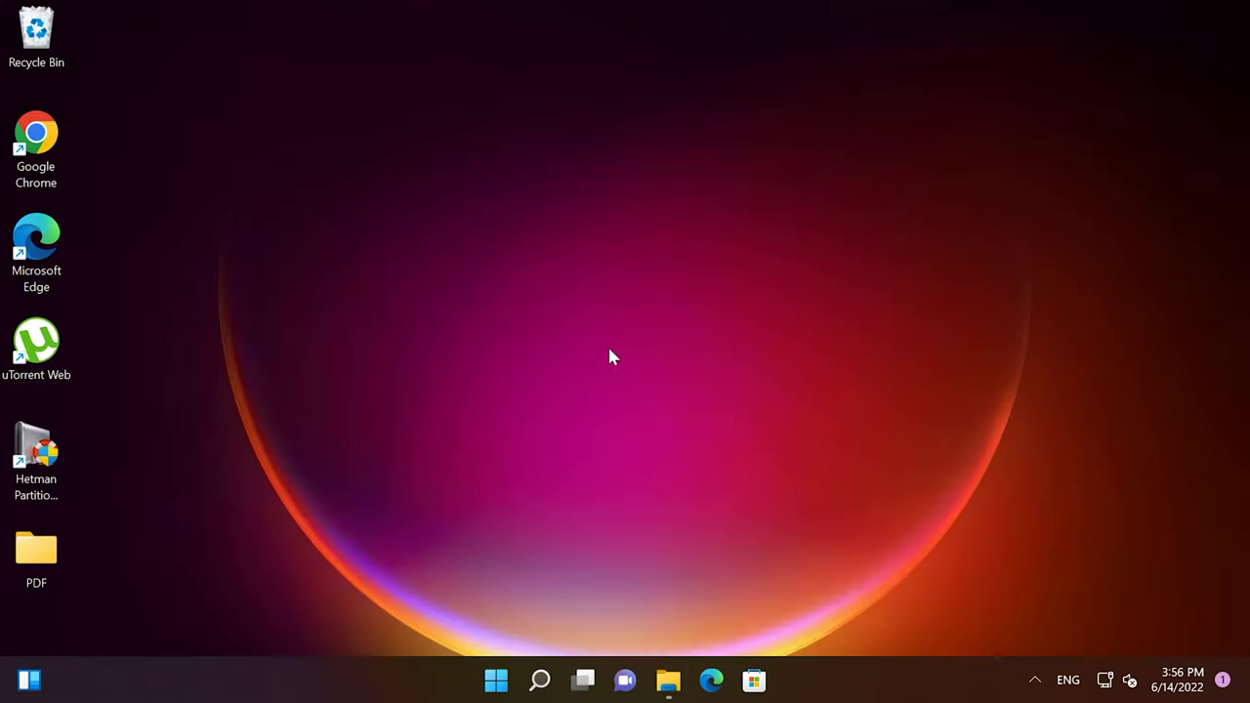
double_click(55, 49)
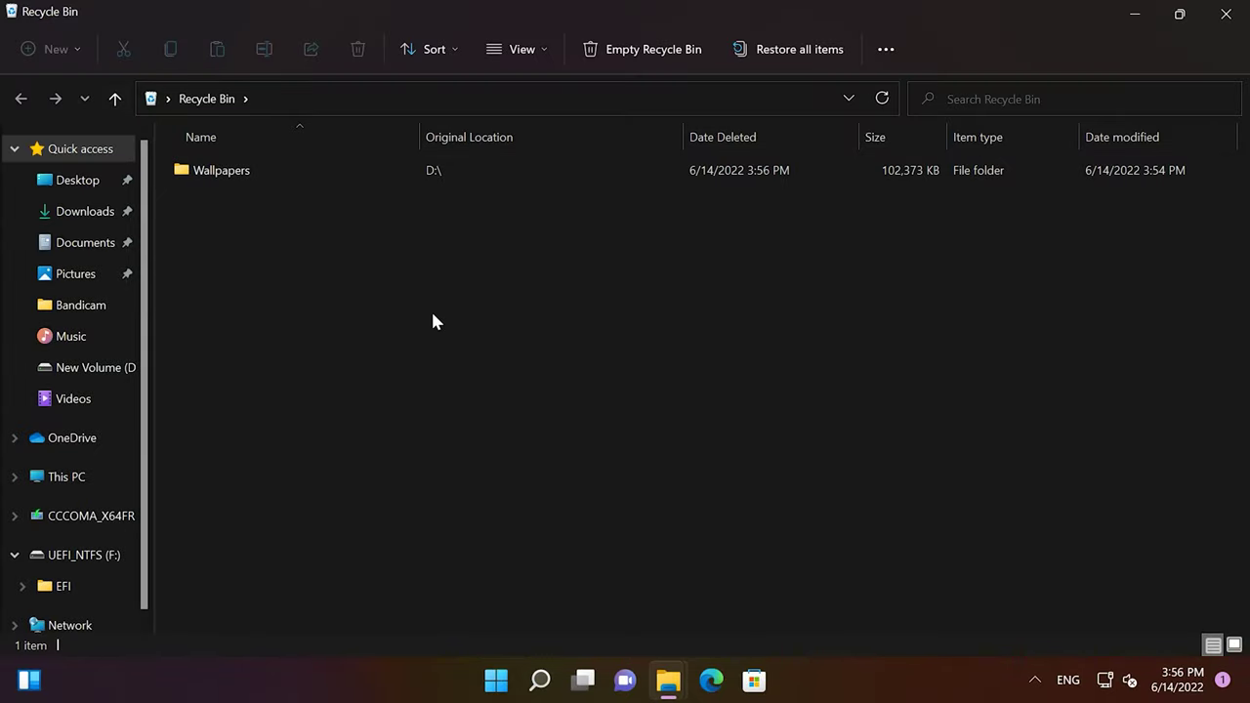
Step: Restore all items from the Recycle Bin and return to the New Volume (D:) window
click(806, 51)
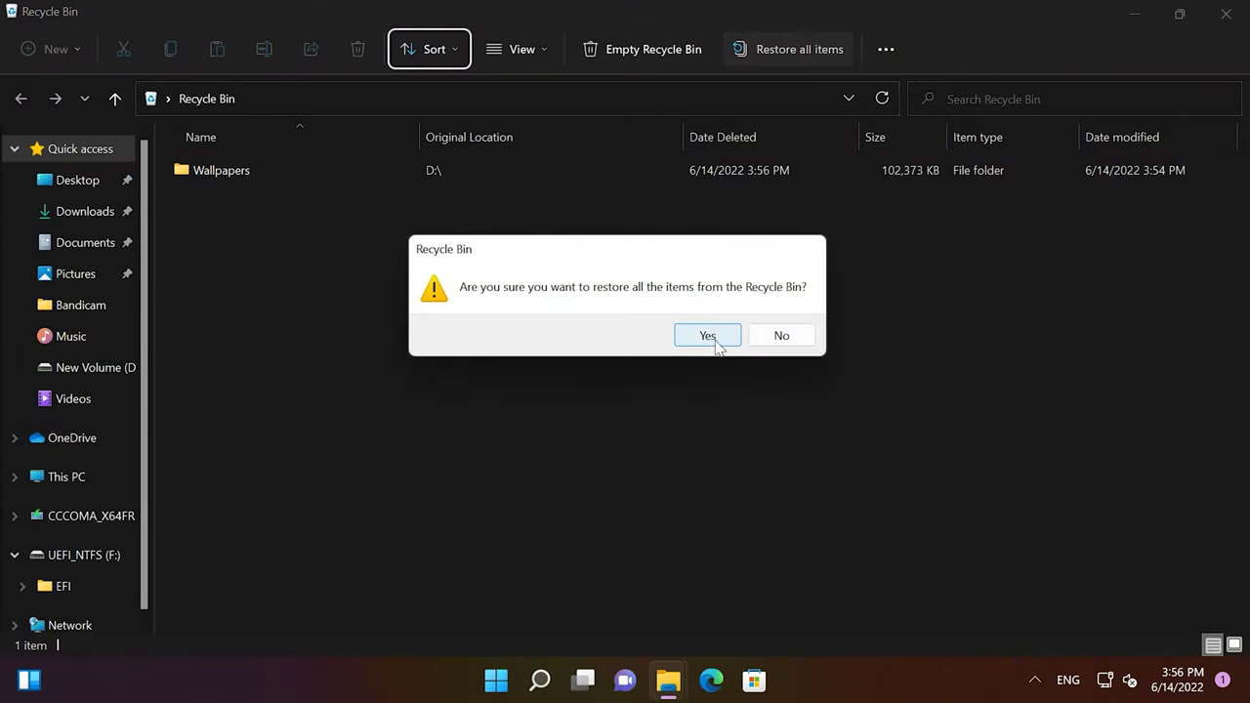
click(707, 336)
mouse_move(676, 681)
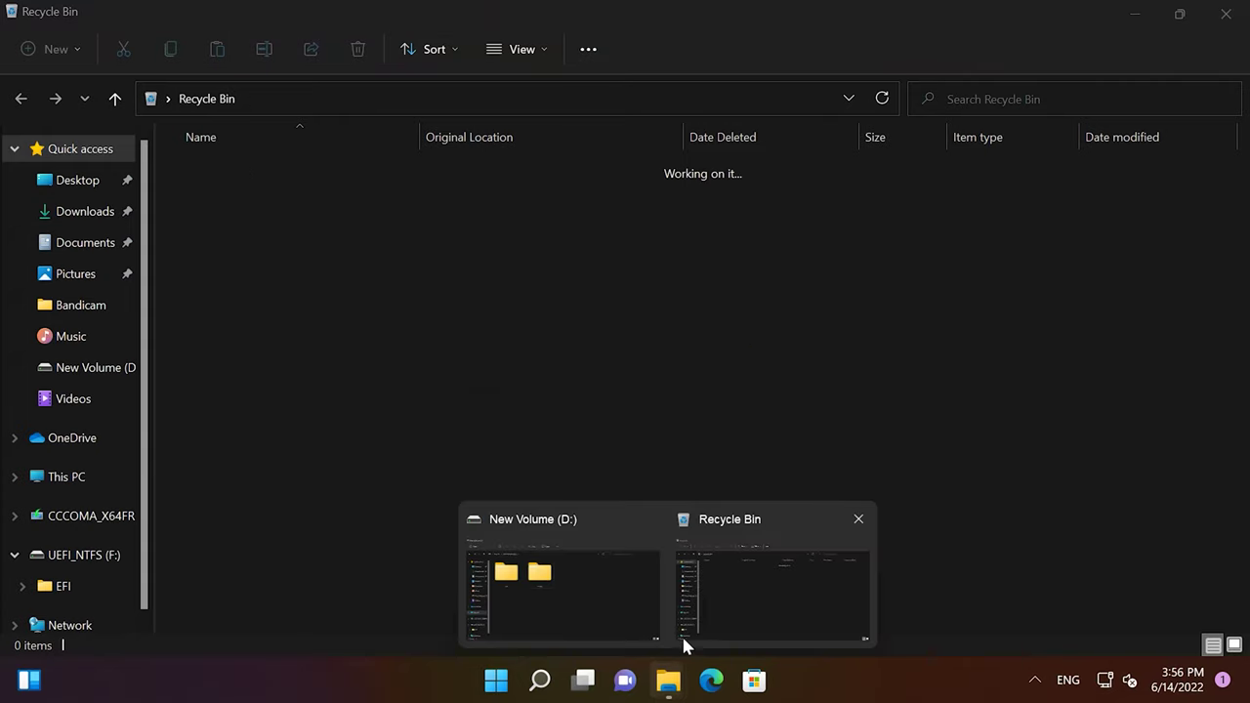
click(648, 606)
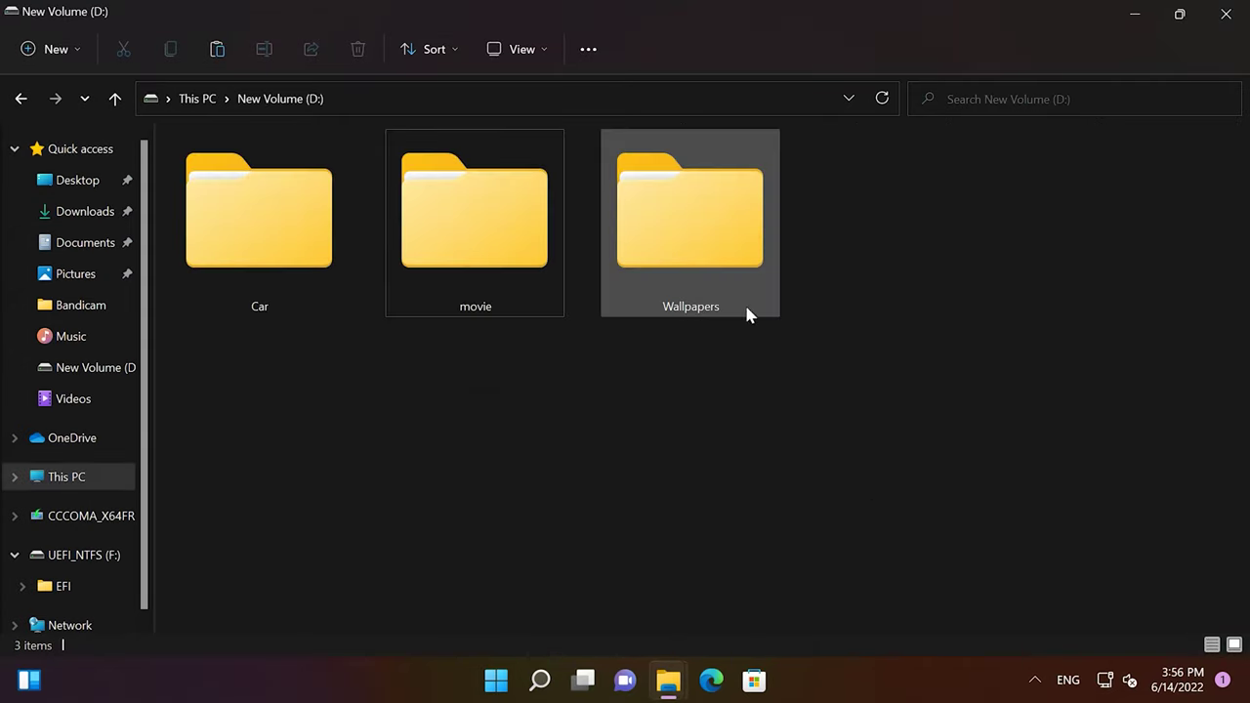
Step: Open the restored Wallpapers folder and view it as Extra large icons
double_click(749, 250)
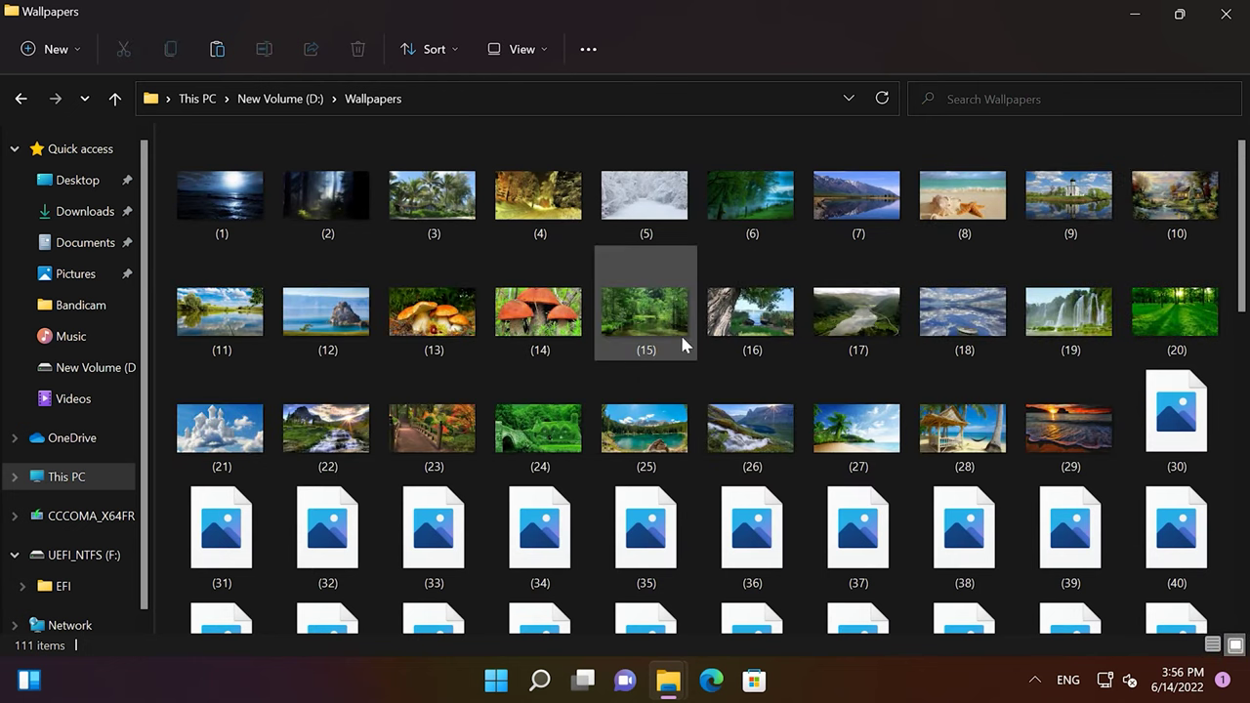
click(527, 49)
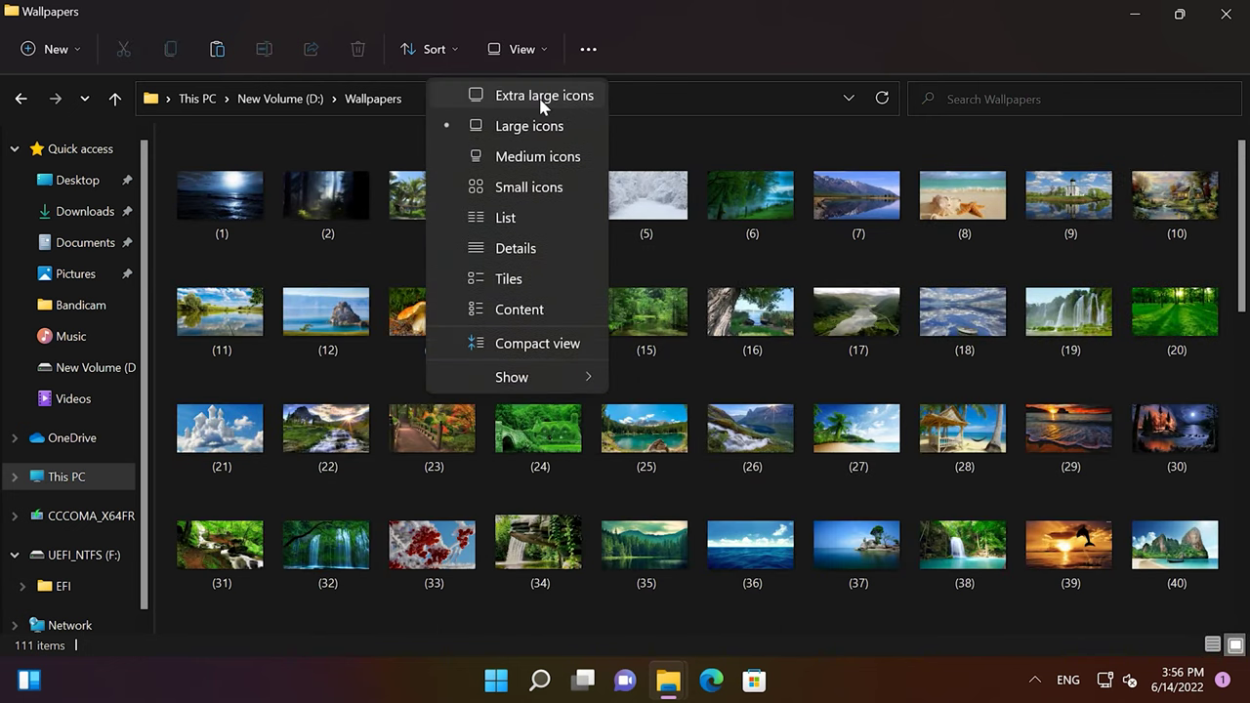
click(538, 96)
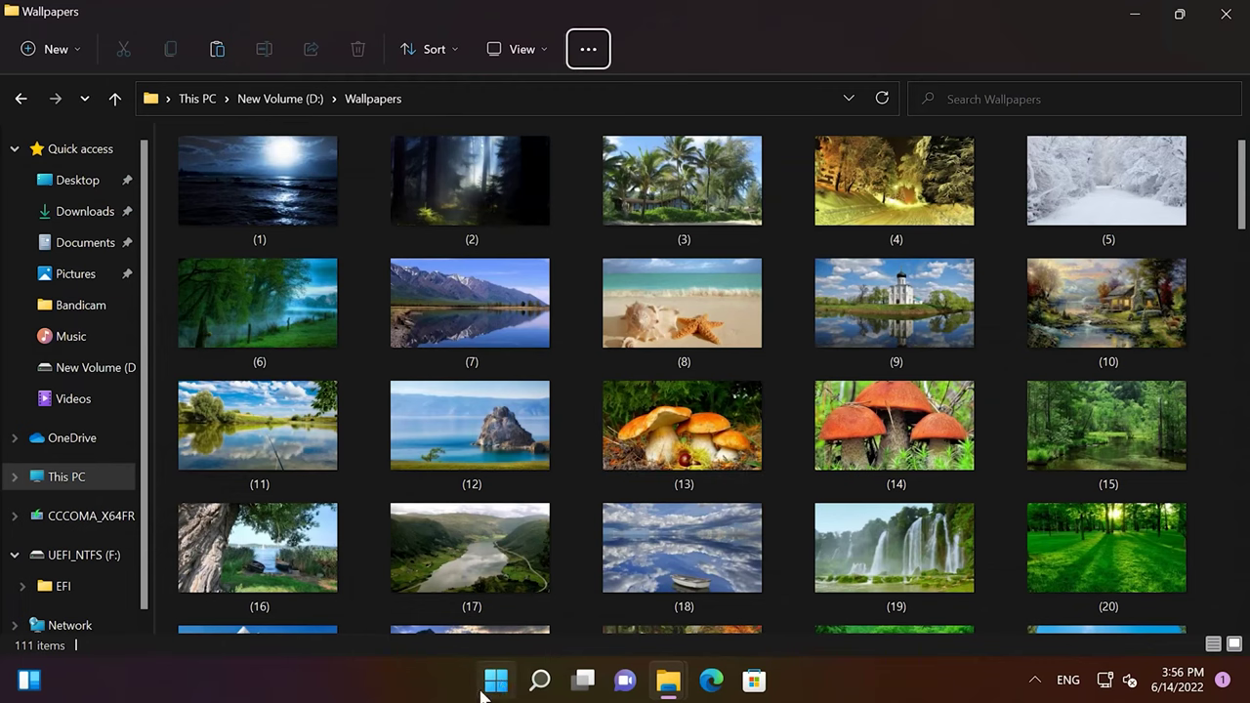
Step: Keep Recycle Bin checked in Desktop icon settings under Personalization > Themes and confirm
click(496, 681)
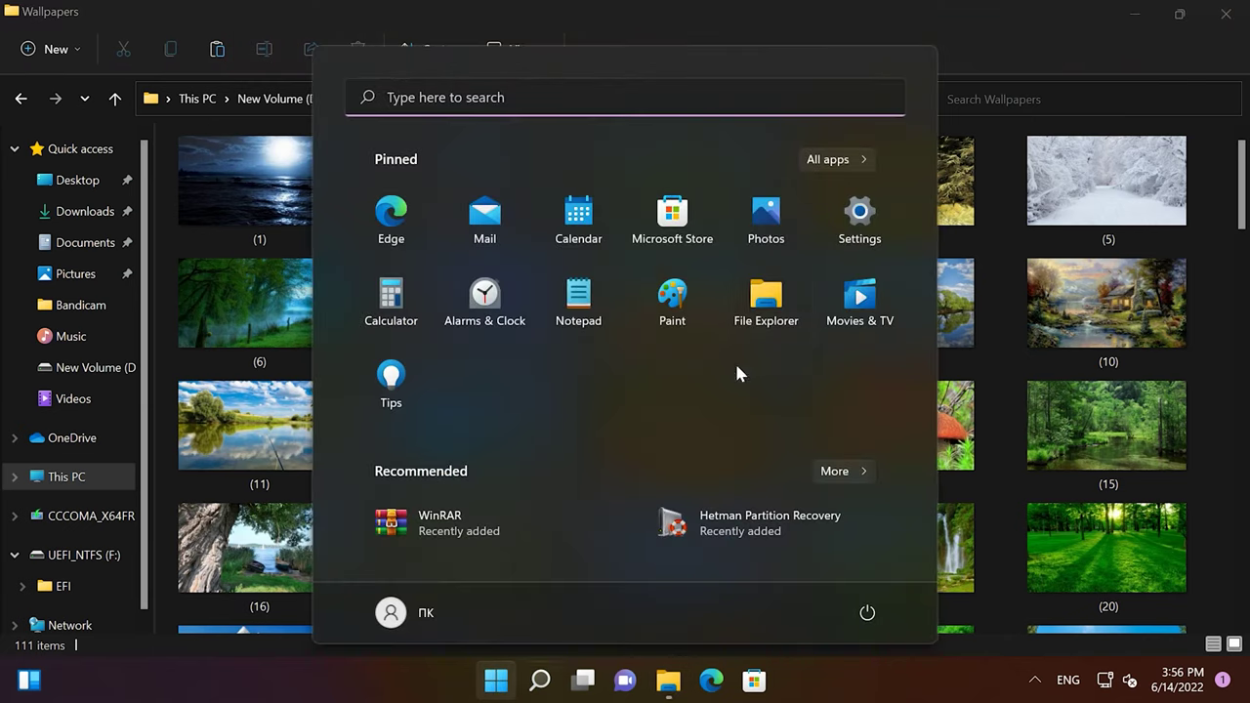
click(865, 242)
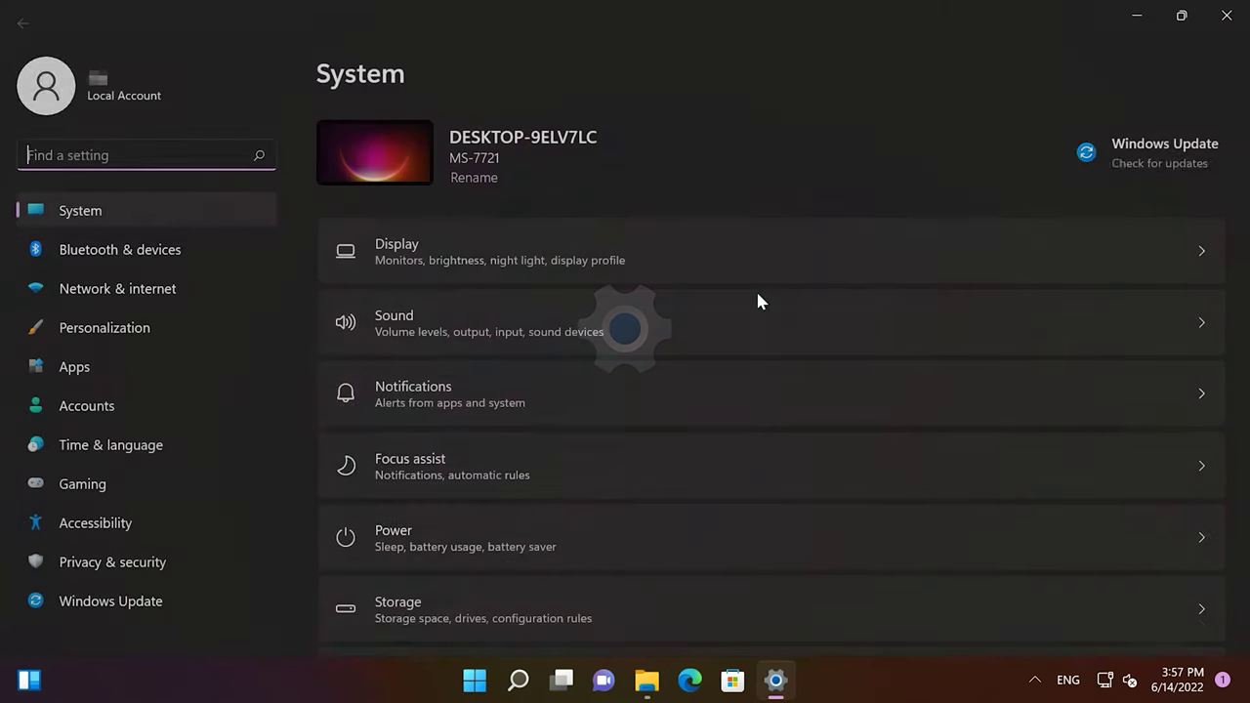
click(90, 332)
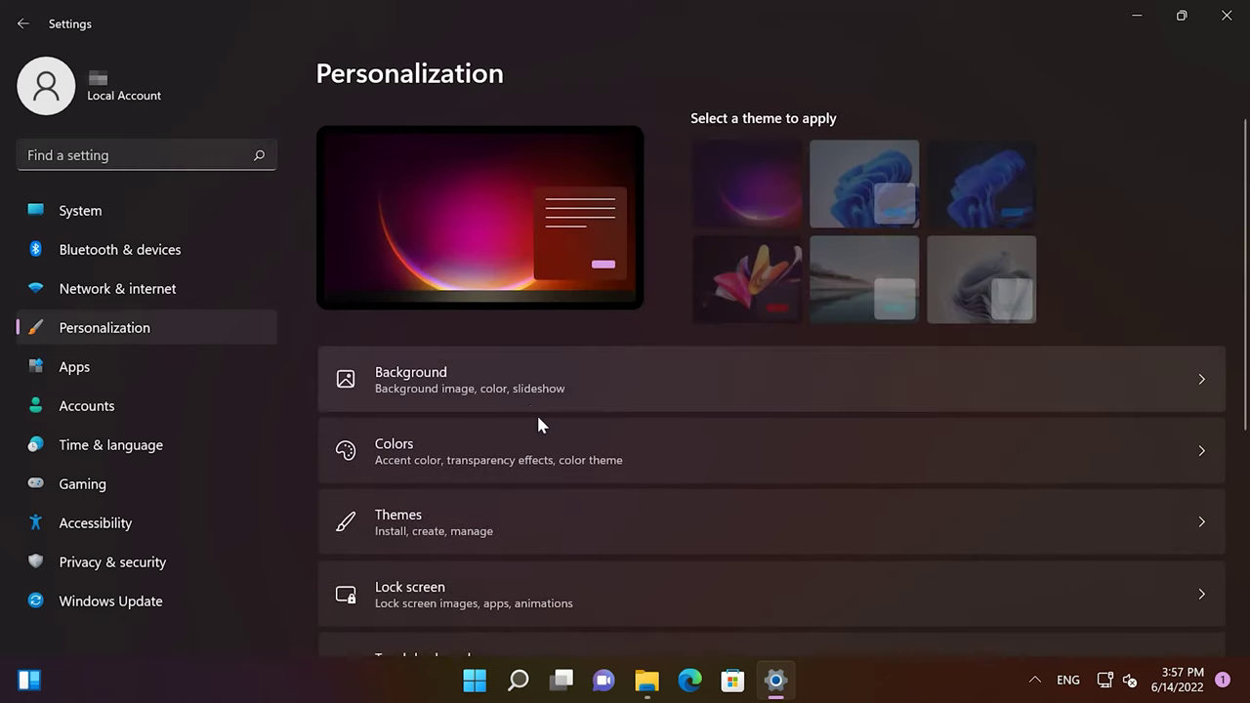
scroll(538, 416, down, 2)
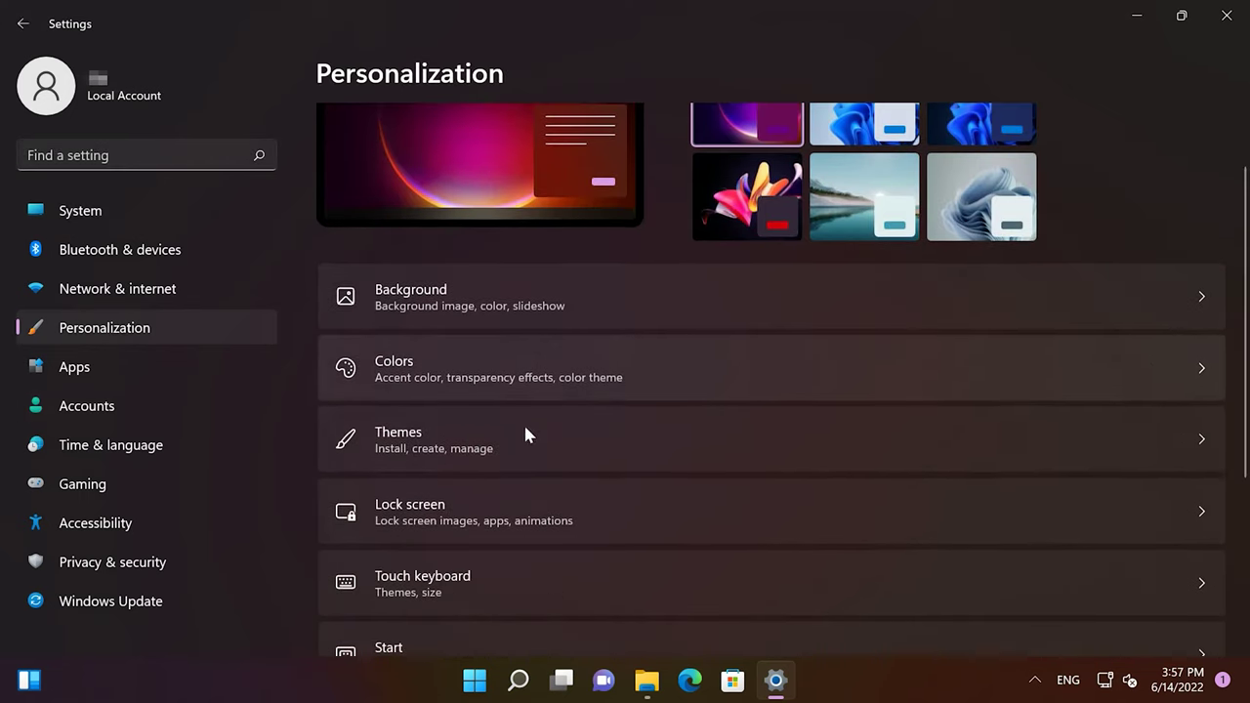
click(399, 446)
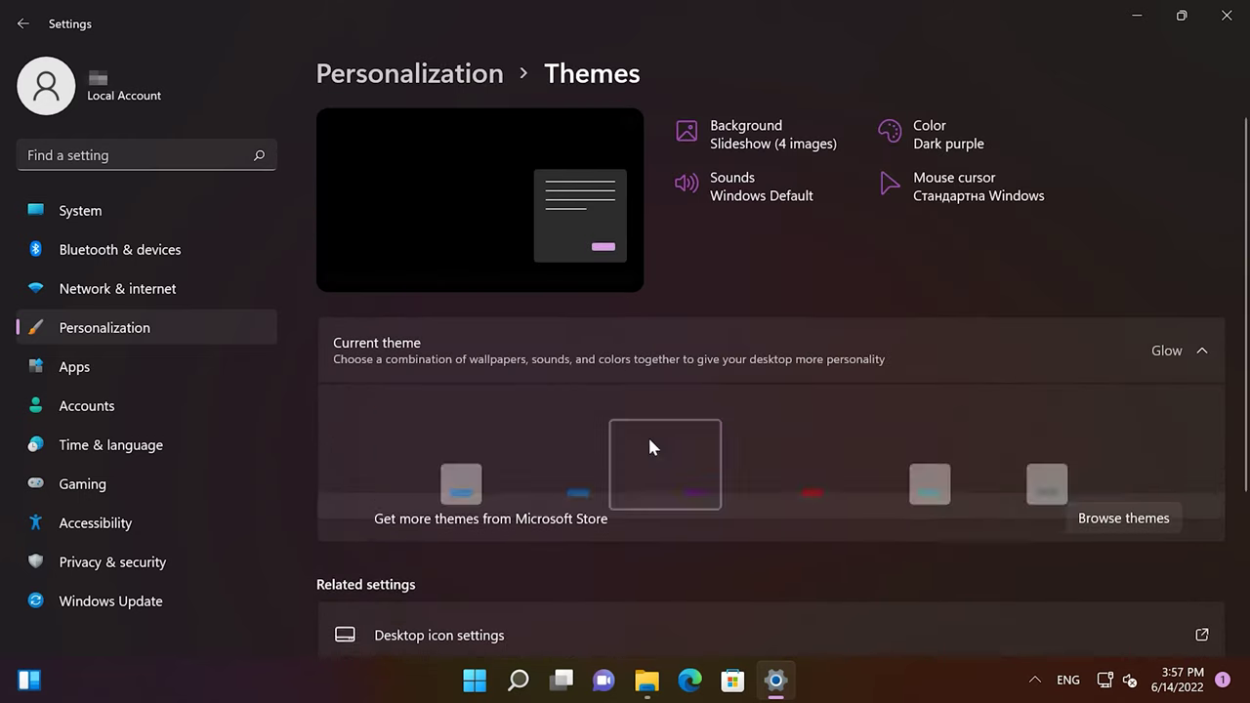
scroll(798, 438, down, 4)
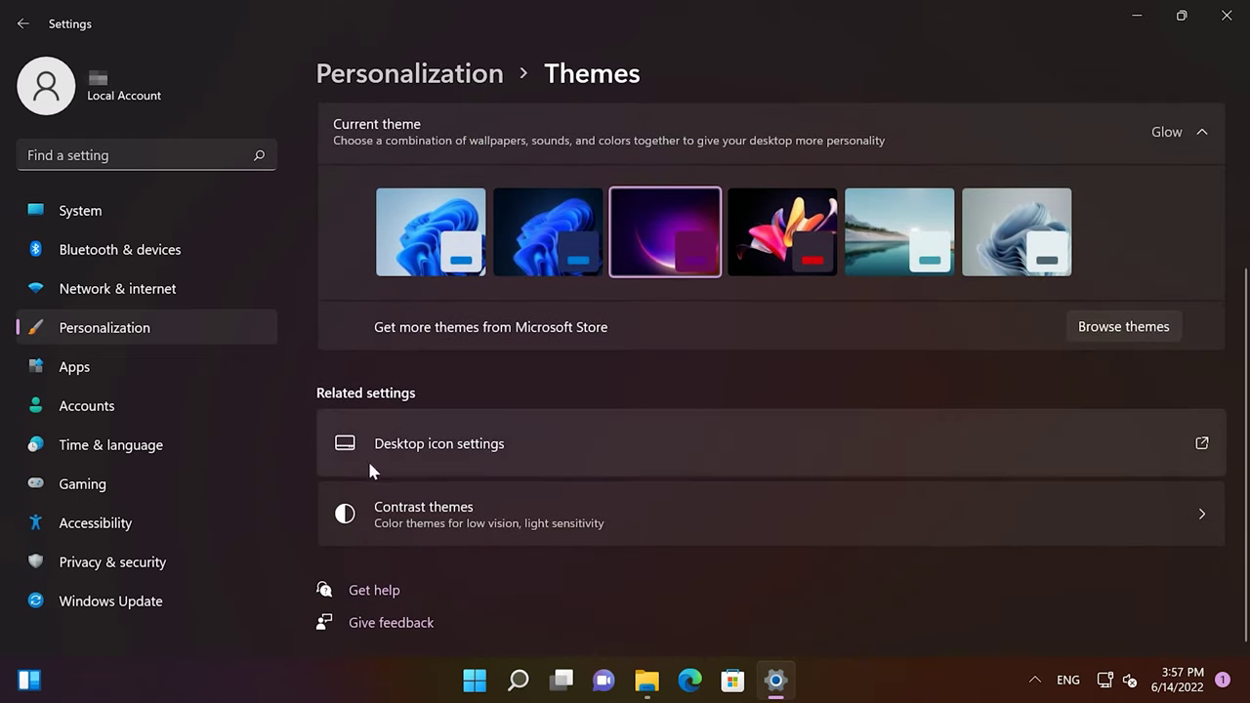
click(405, 455)
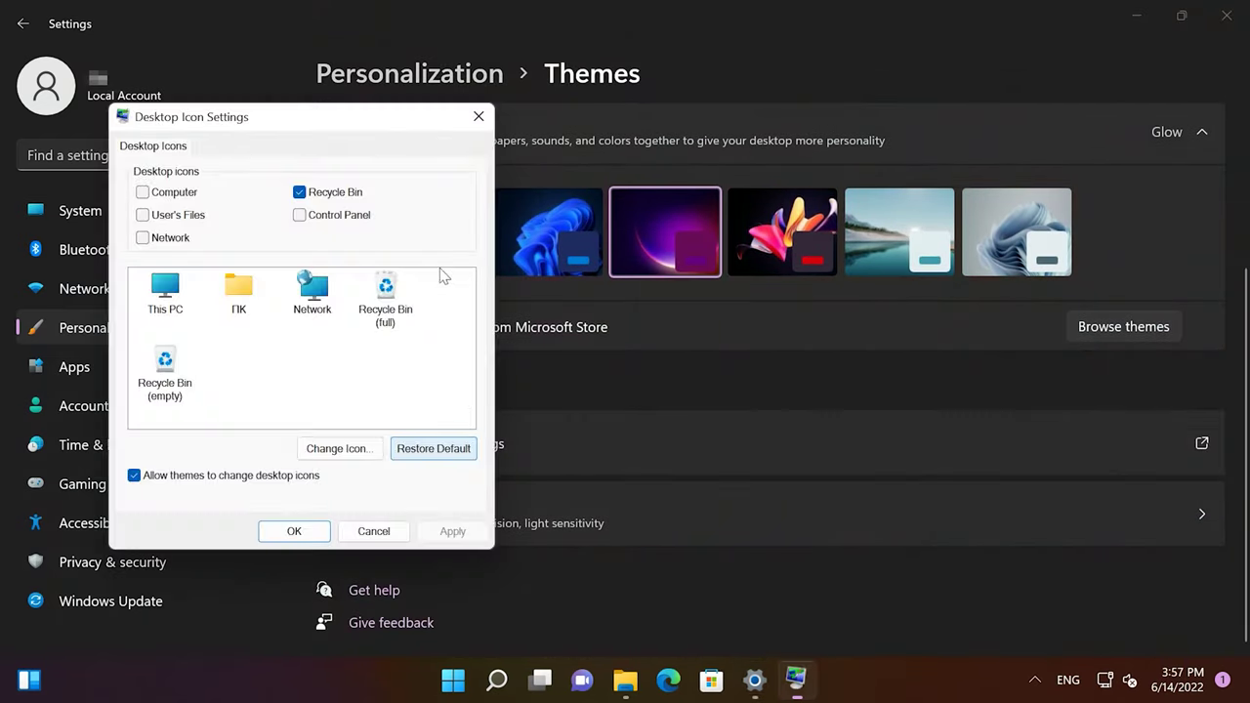
drag(344, 124, 694, 137)
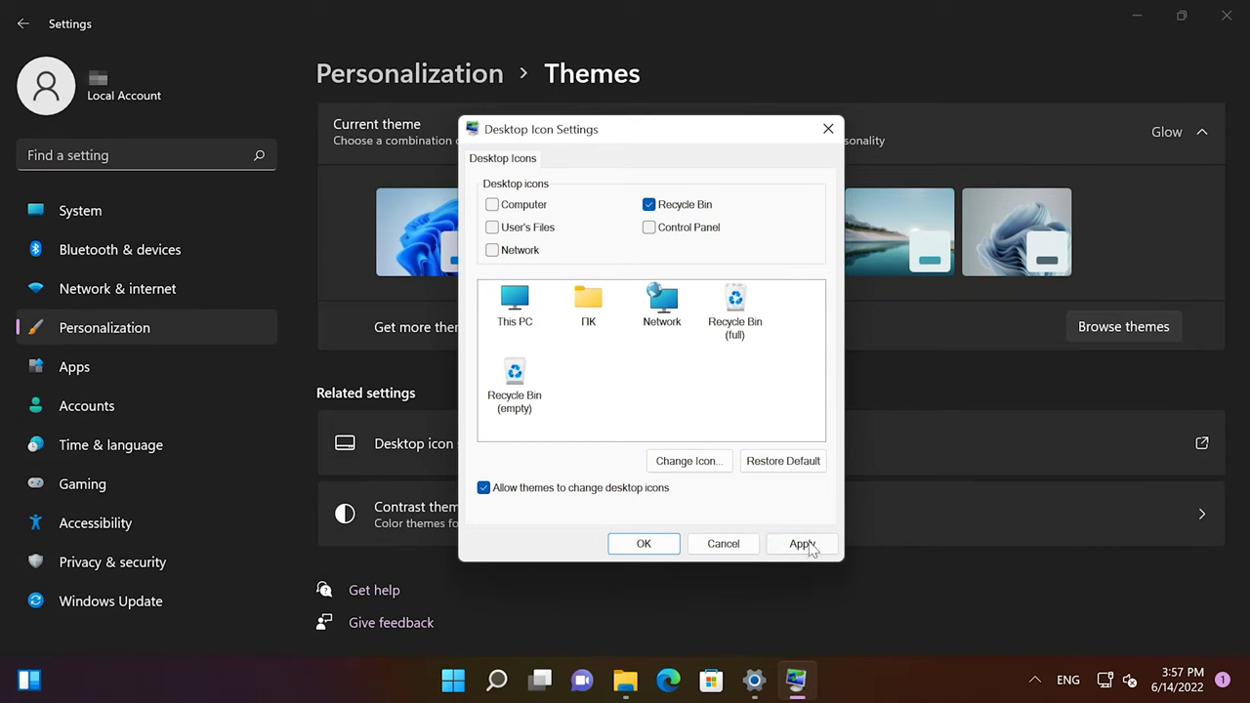
scroll(710, 568, up, 2)
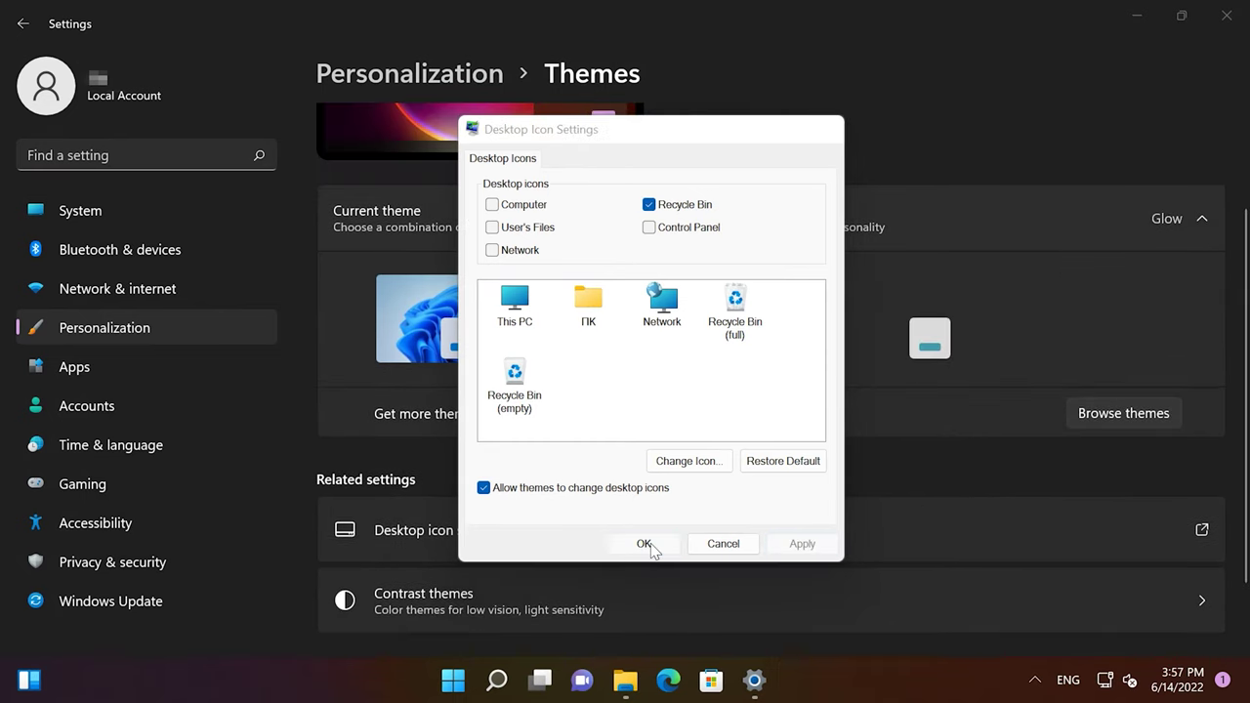
click(650, 545)
scroll(653, 550, up, 2)
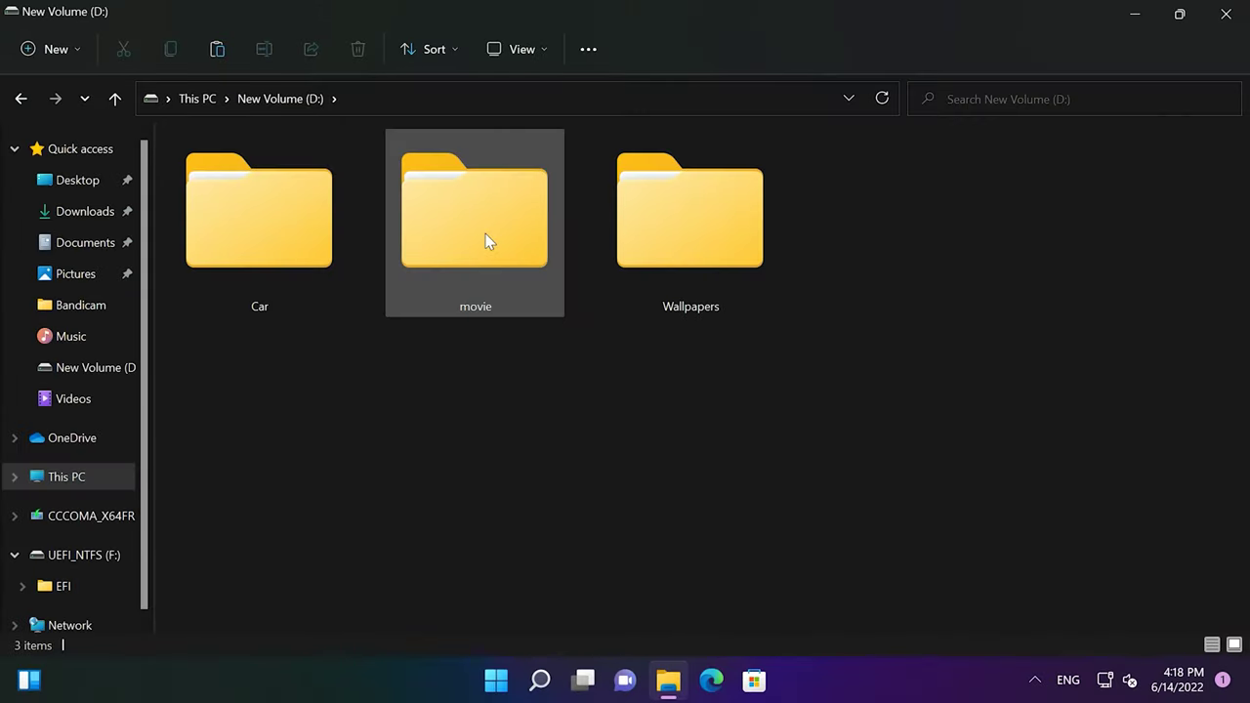
Step: Look inside the movie folder on D:, then go back to the drive root
double_click(493, 259)
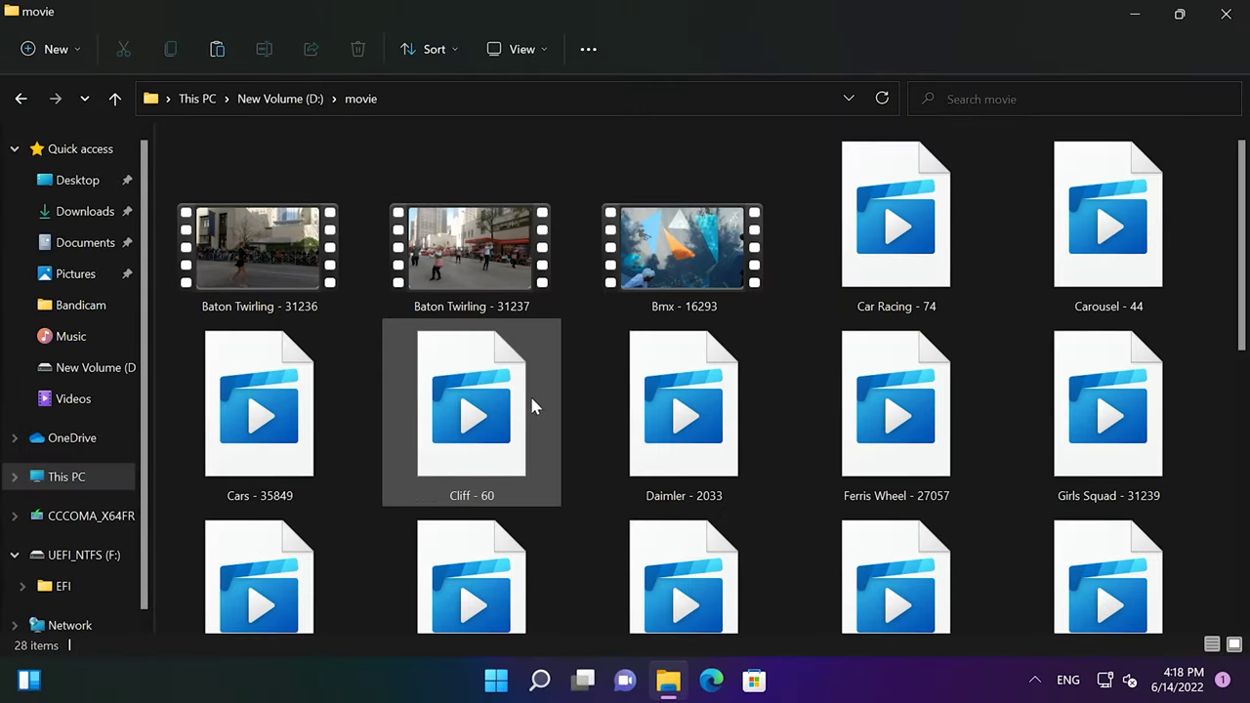
scroll(812, 363, down, 5)
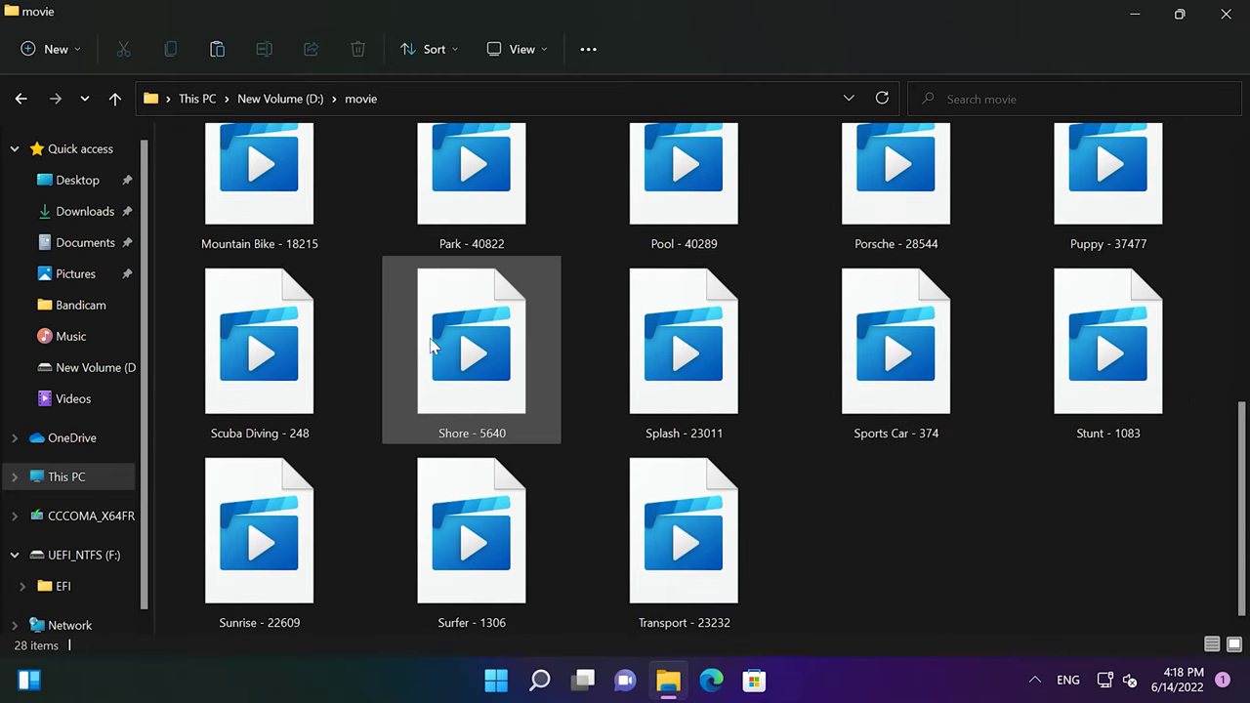
key(alt+Left)
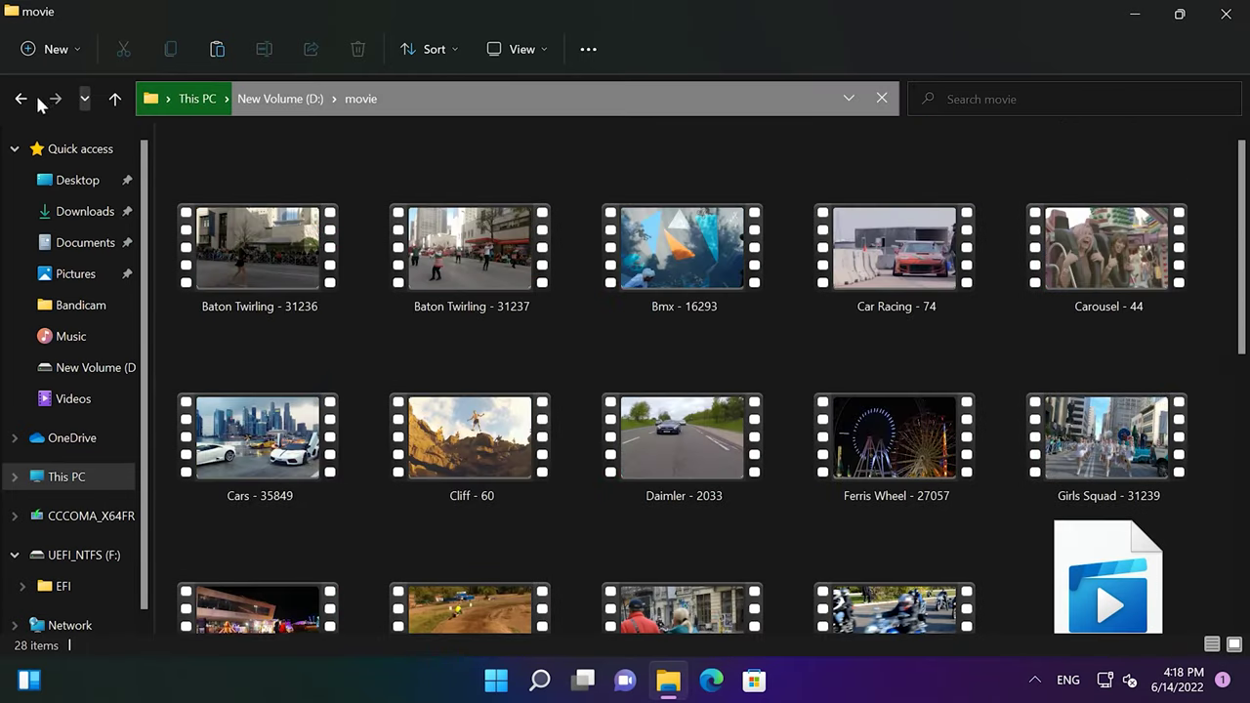
Step: Permanently delete the movie folder with Shift+Delete and close File Explorer
click(464, 254)
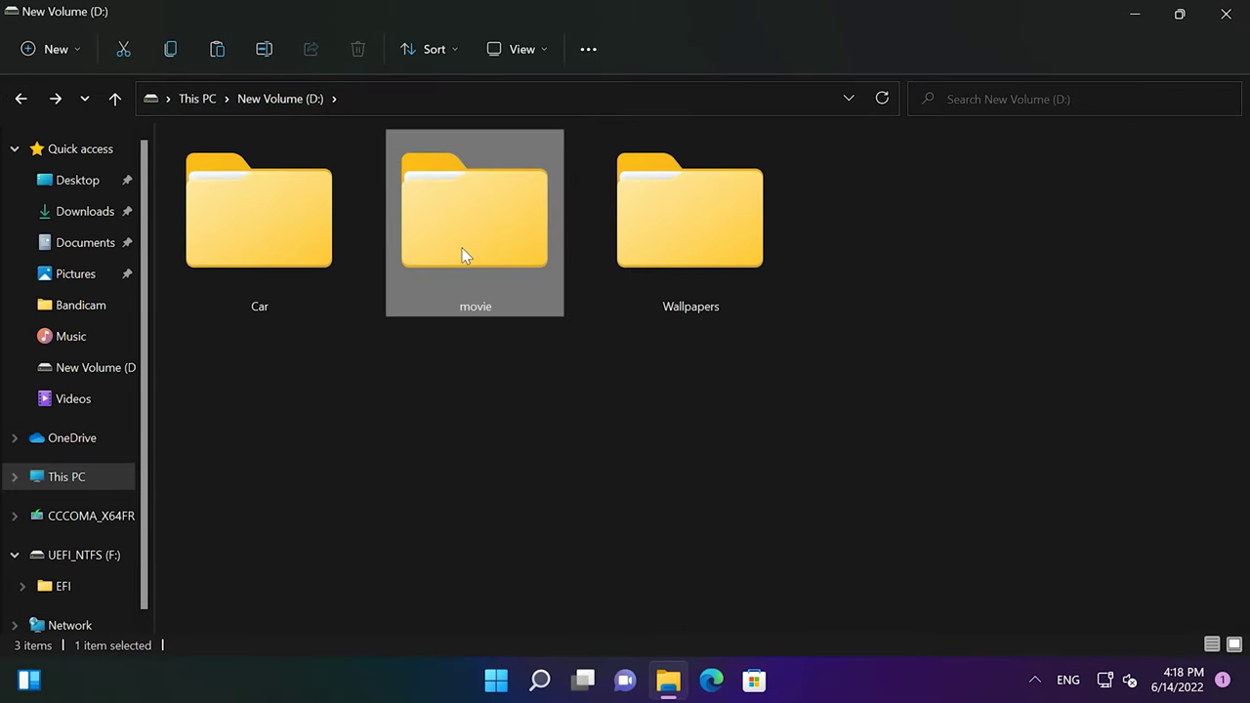
key(shift+Delete)
click(695, 398)
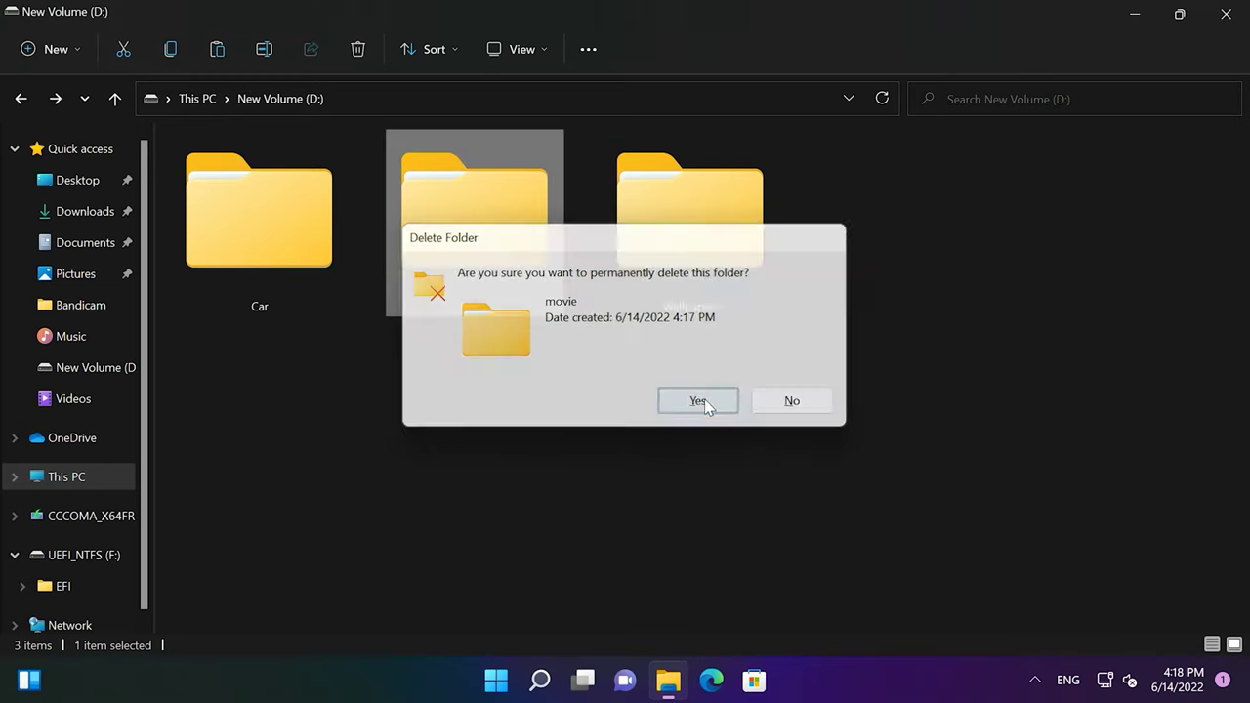
click(1233, 11)
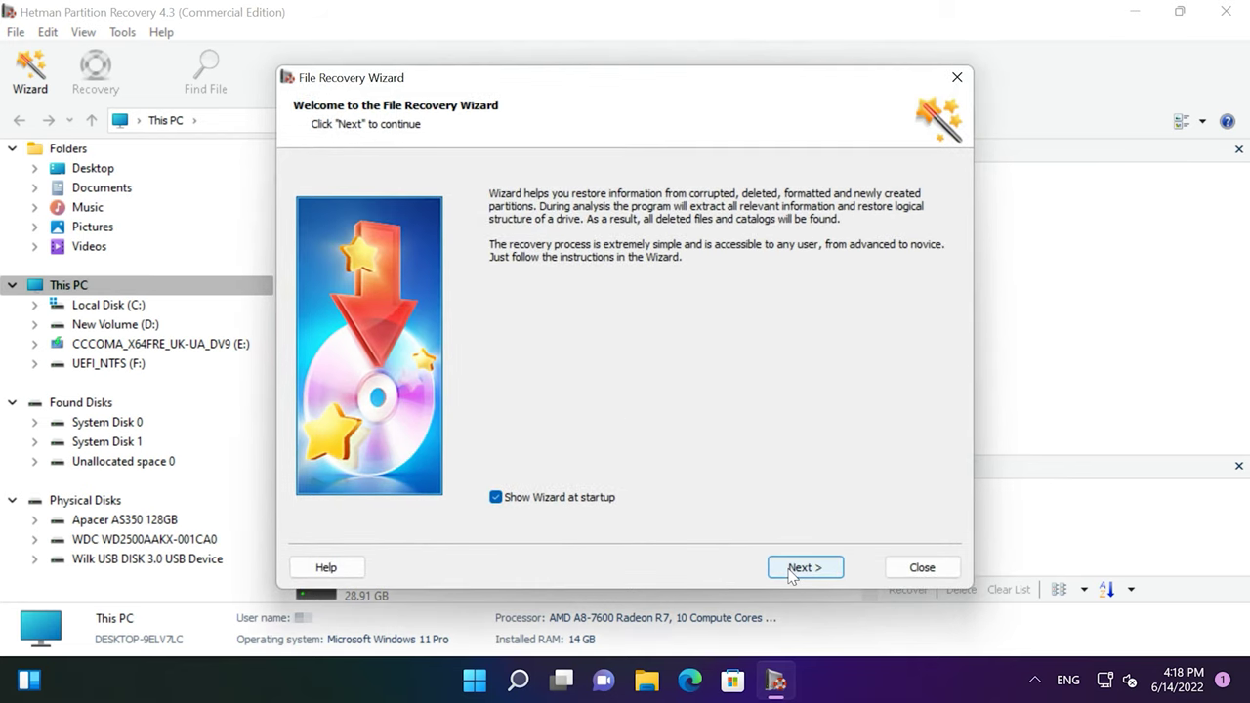
Step: Start analysing New Volume (D:) in the File Recovery Wizard
click(805, 569)
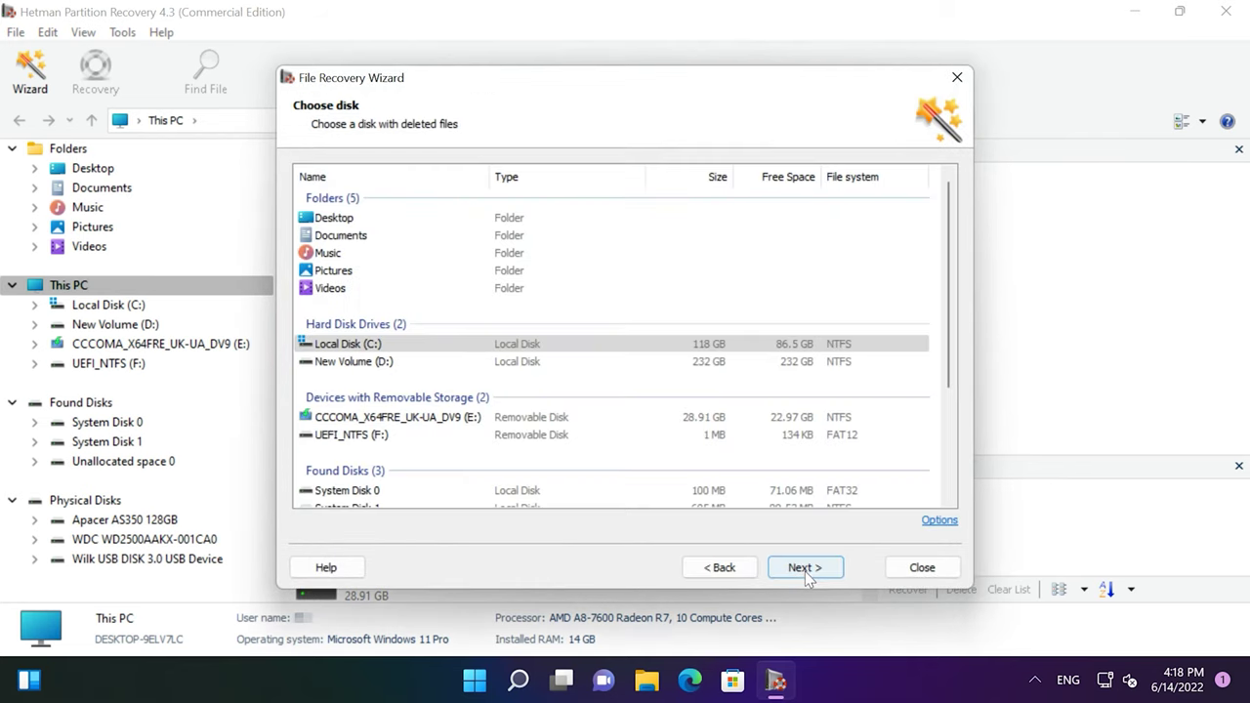
click(356, 362)
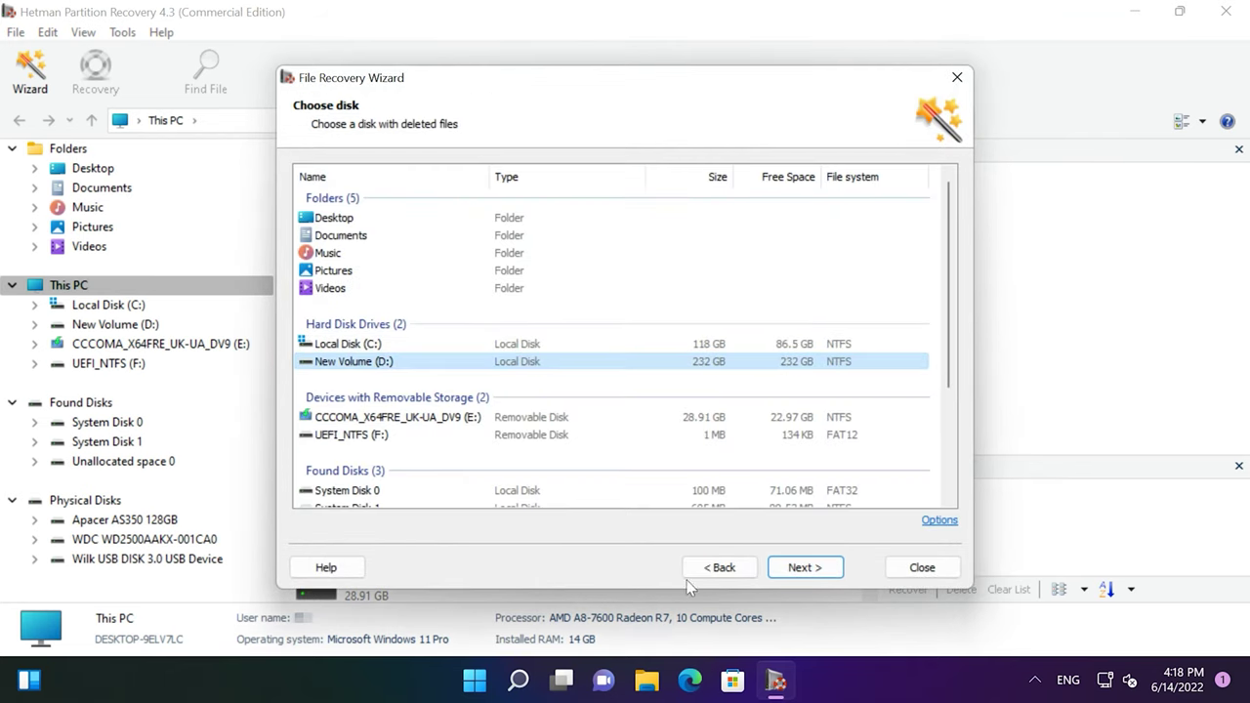
click(804, 569)
click(807, 570)
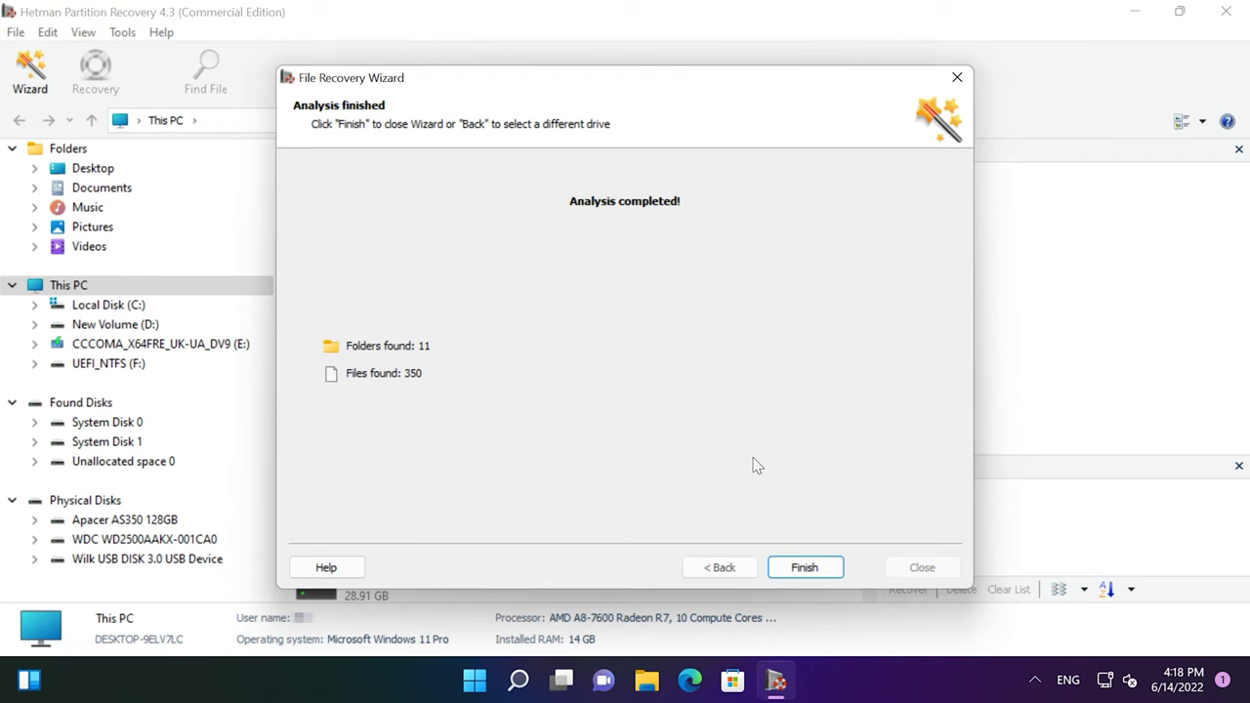
Step: Finish the wizard, open the deleted movie folder and preview Puppy - 37477.mp4
click(806, 570)
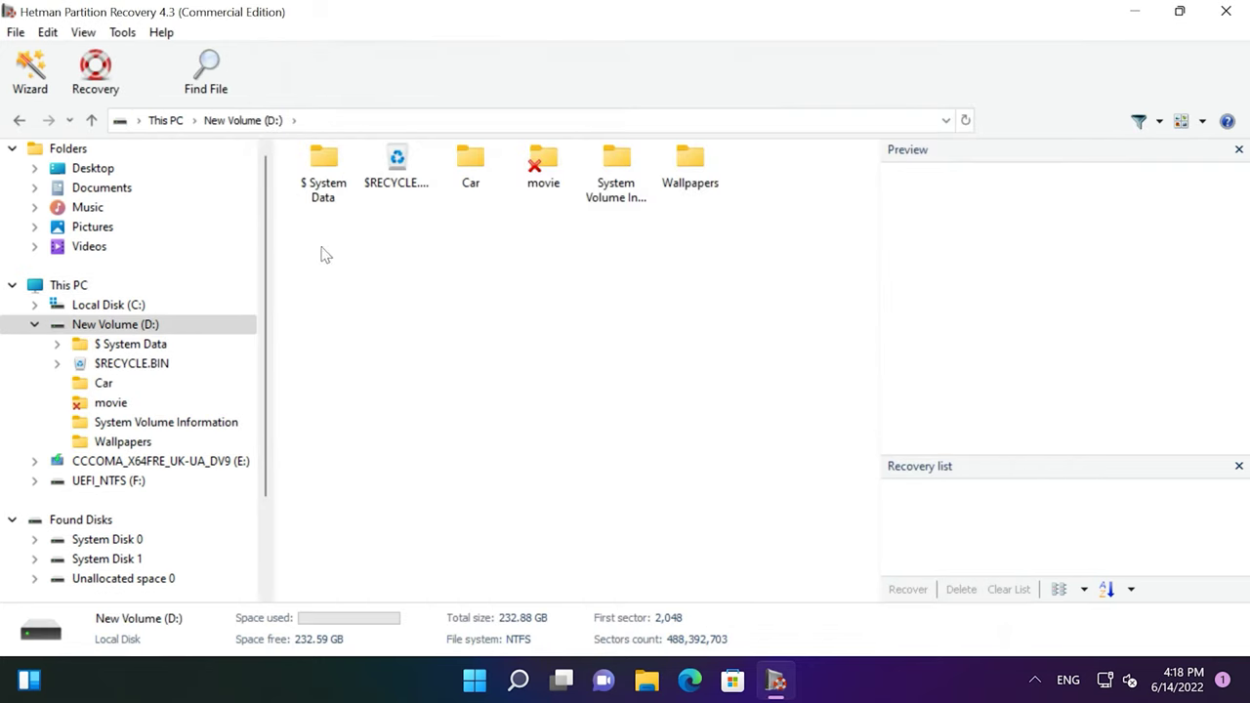
double_click(545, 171)
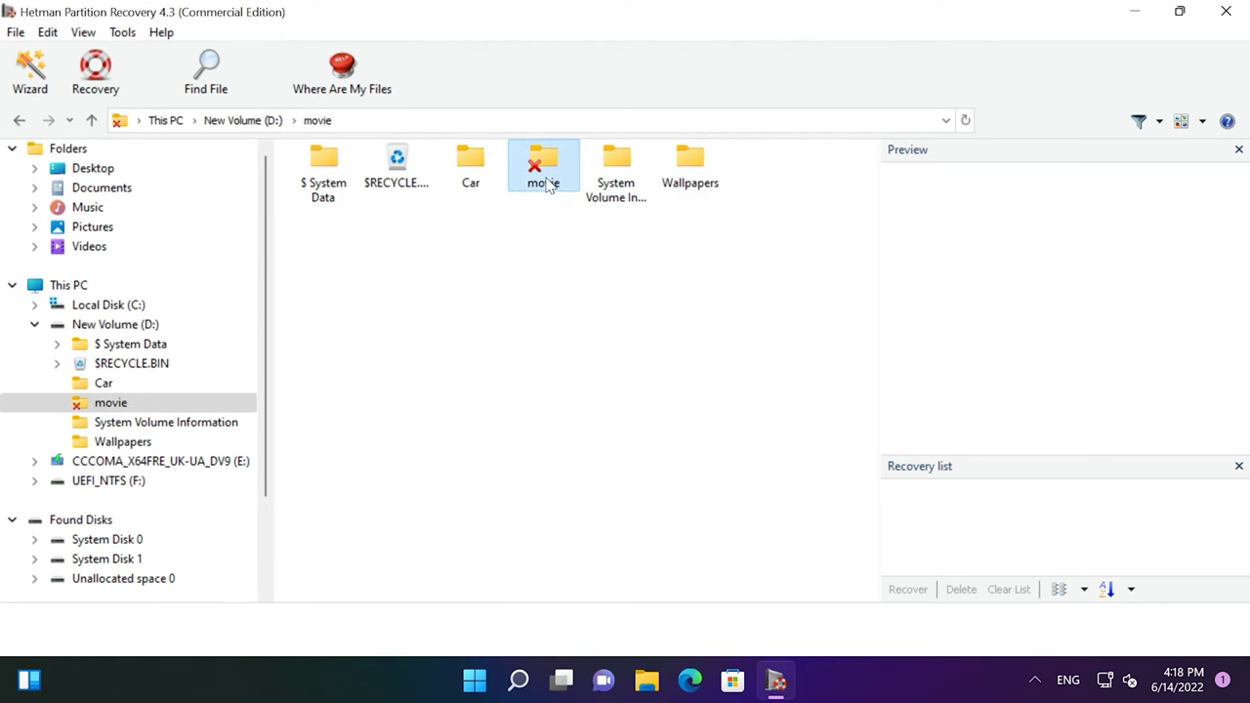
click(552, 327)
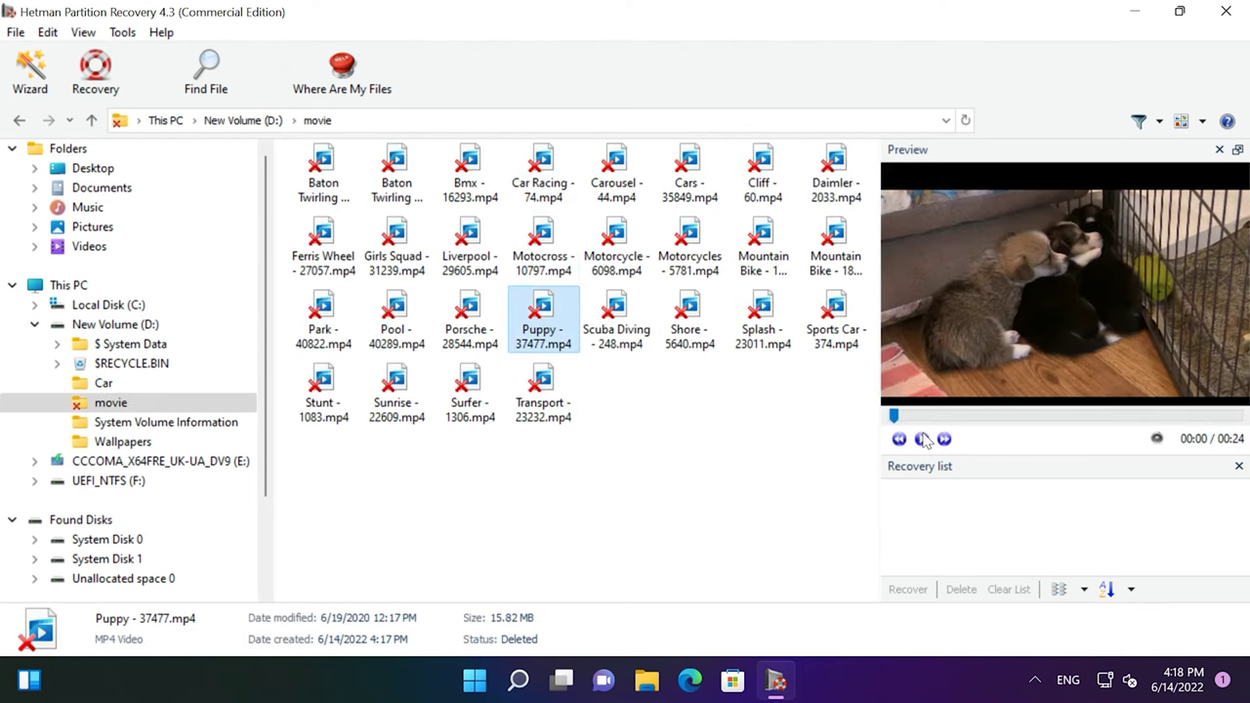
Step: Skip the preview ahead to about 6 seconds and add Transport - 23232.mp4 to the recovery list
click(987, 415)
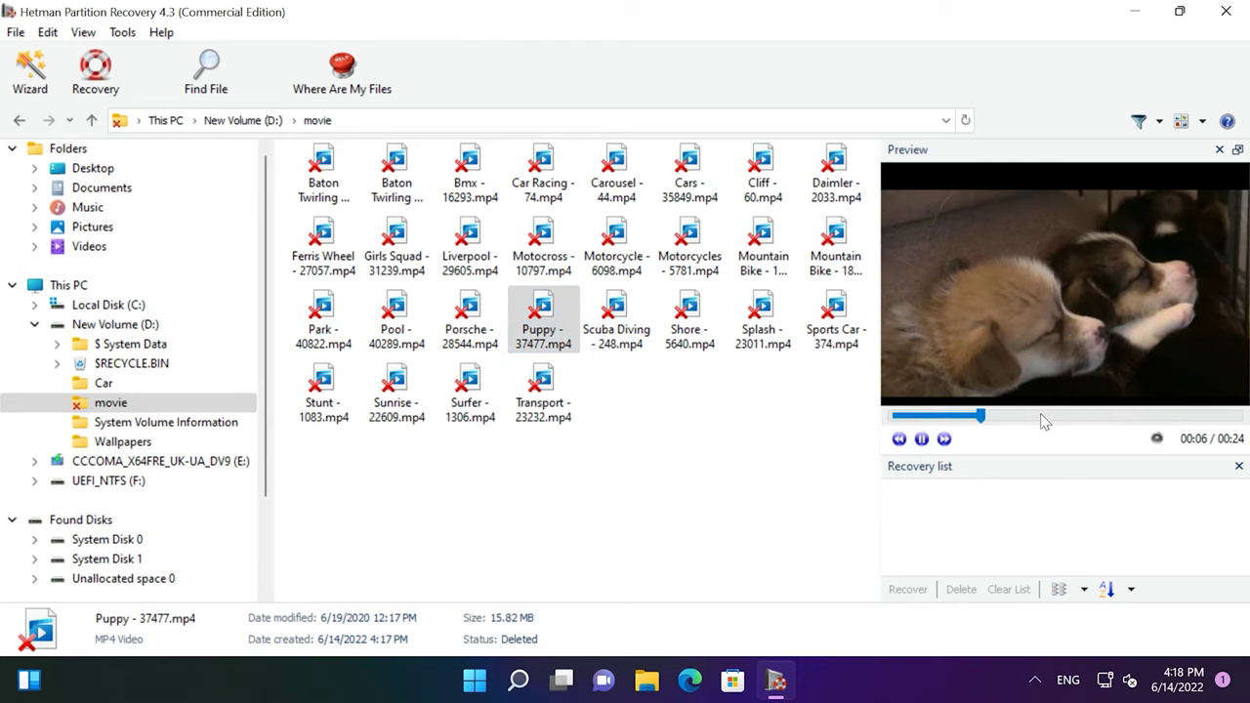
click(695, 473)
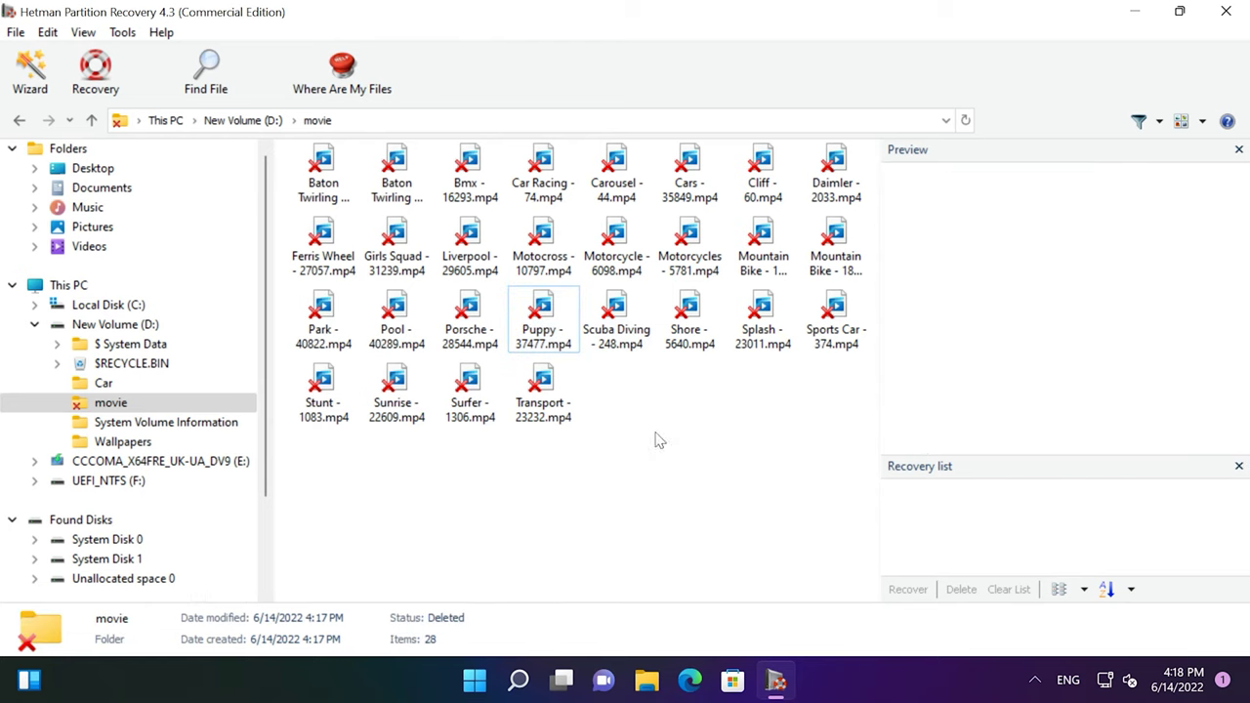
drag(648, 453, 926, 528)
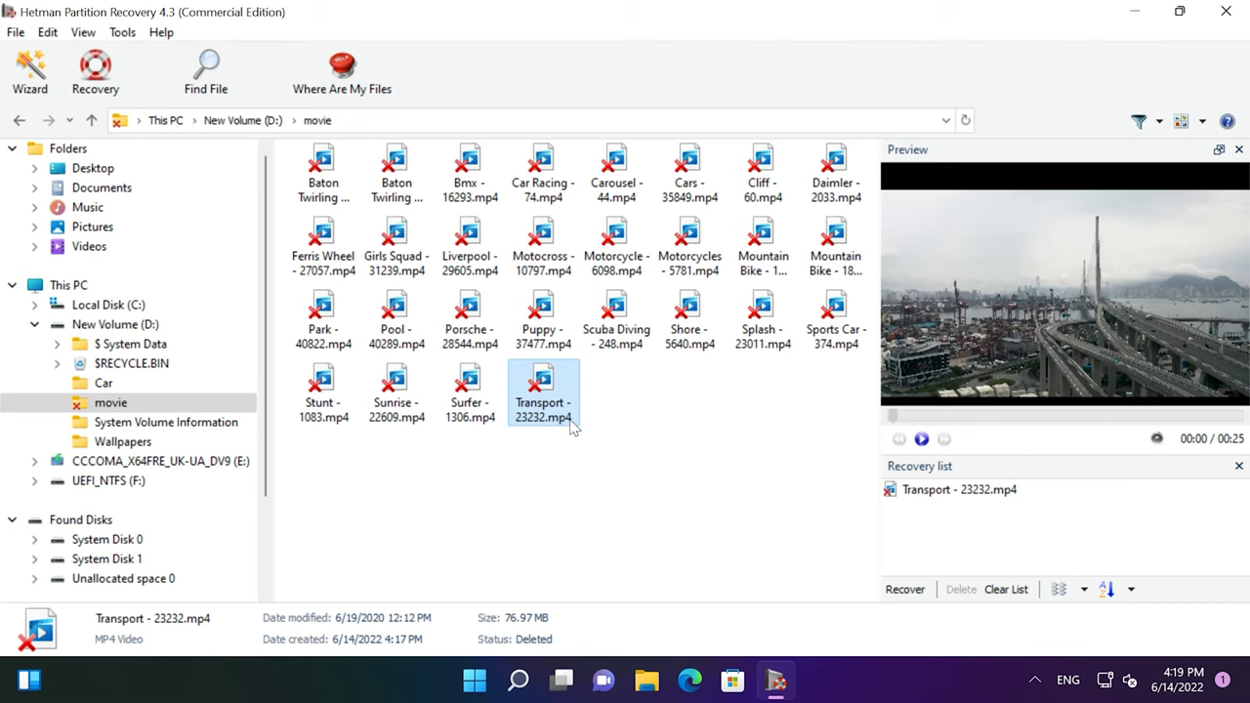
Step: Add Surfer - 1306.mp4 to the recovery list and start recovery
click(84, 32)
mouse_move(172, 65)
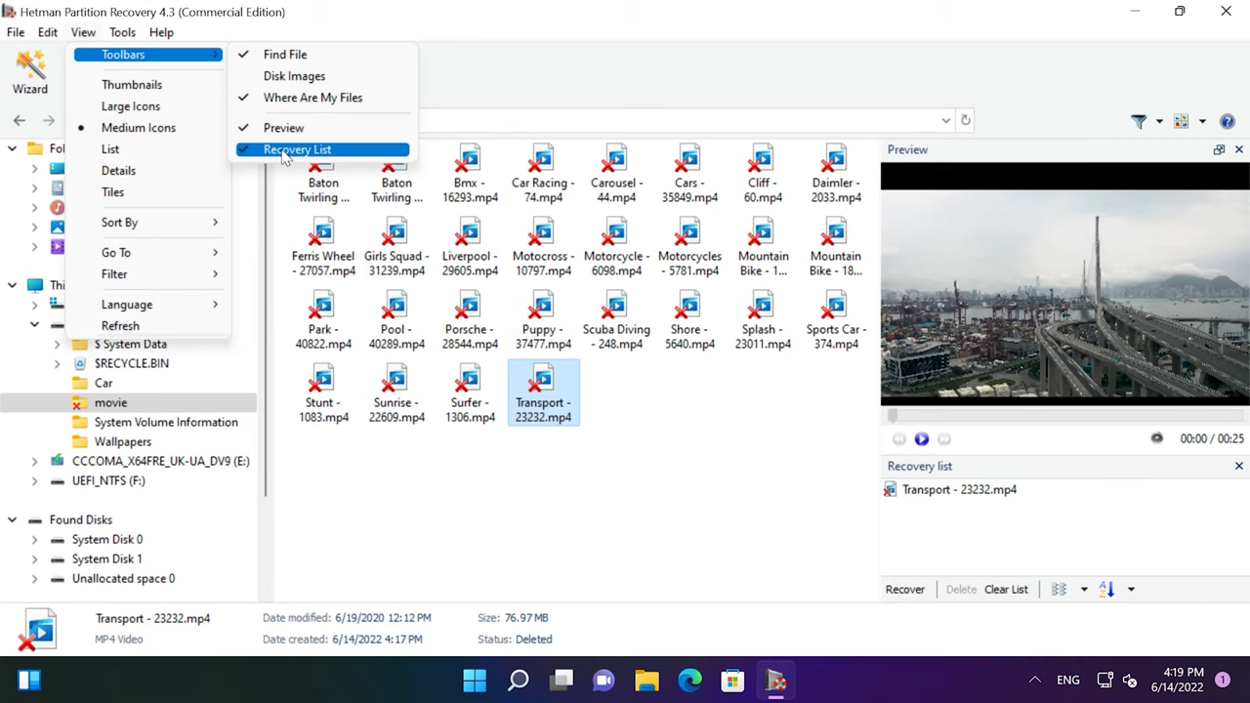
click(527, 446)
drag(478, 395, 950, 551)
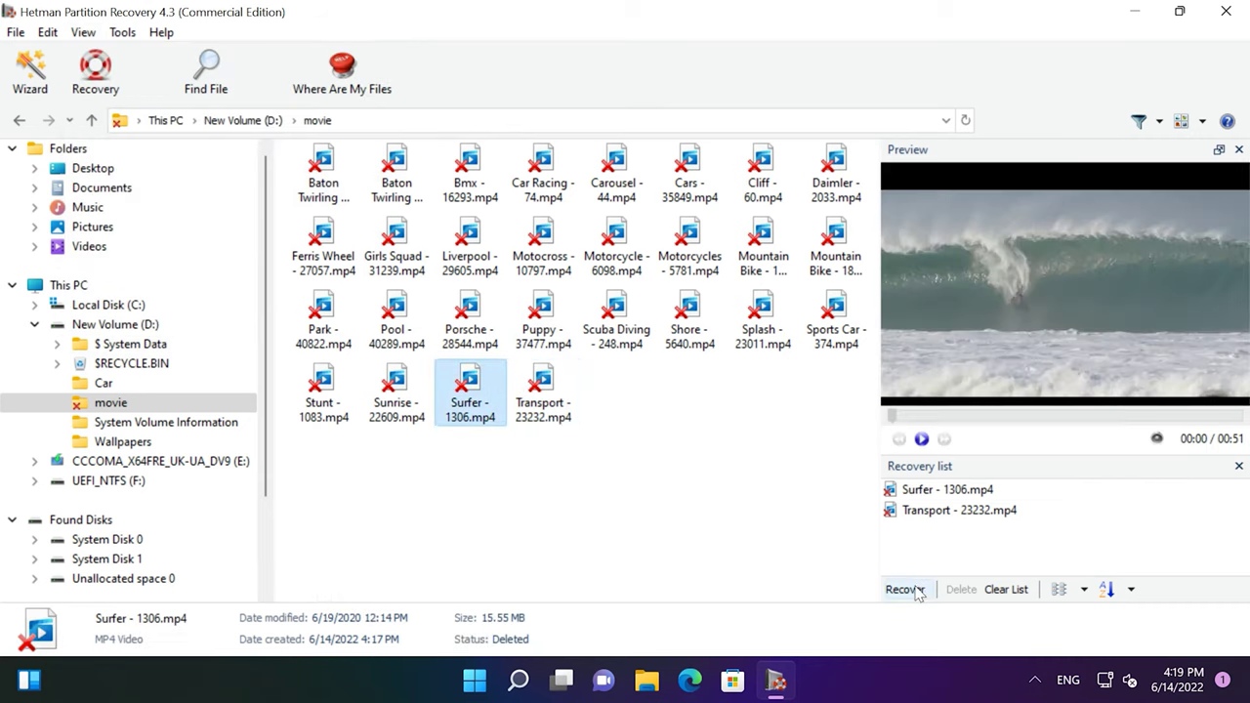
click(916, 591)
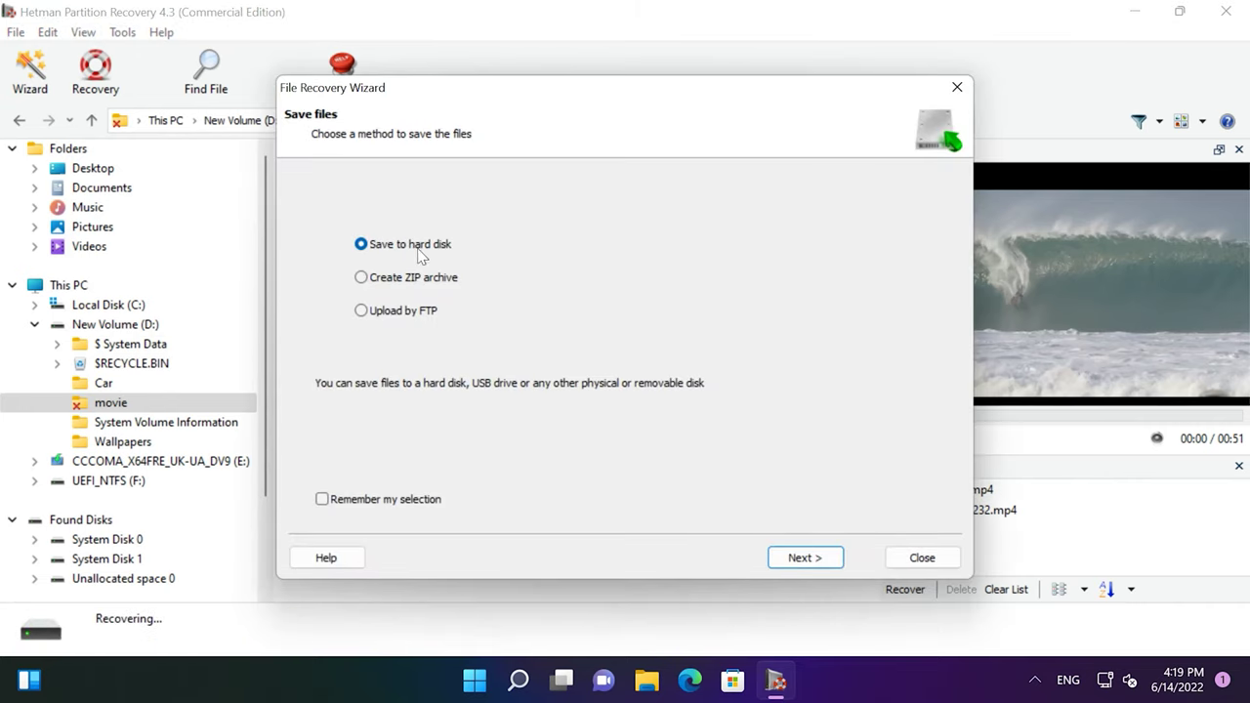
Step: Save the two queued videos to the hard disk in C:\New folder
click(813, 564)
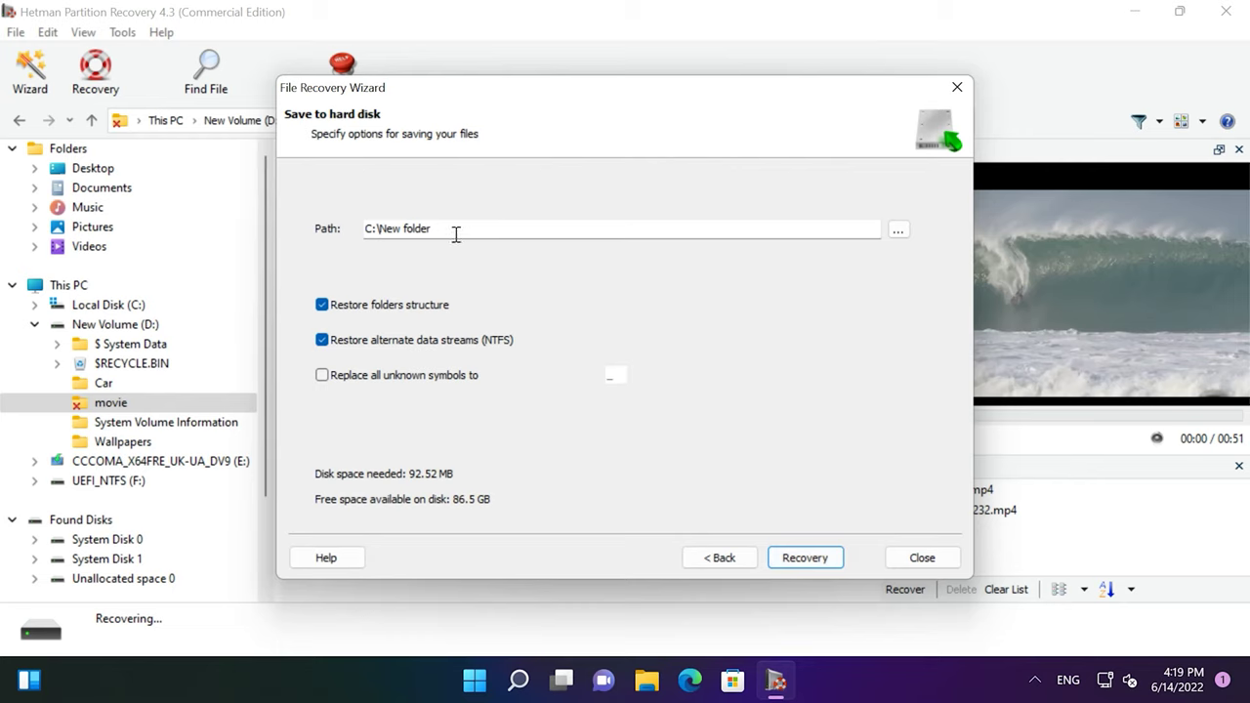
click(805, 559)
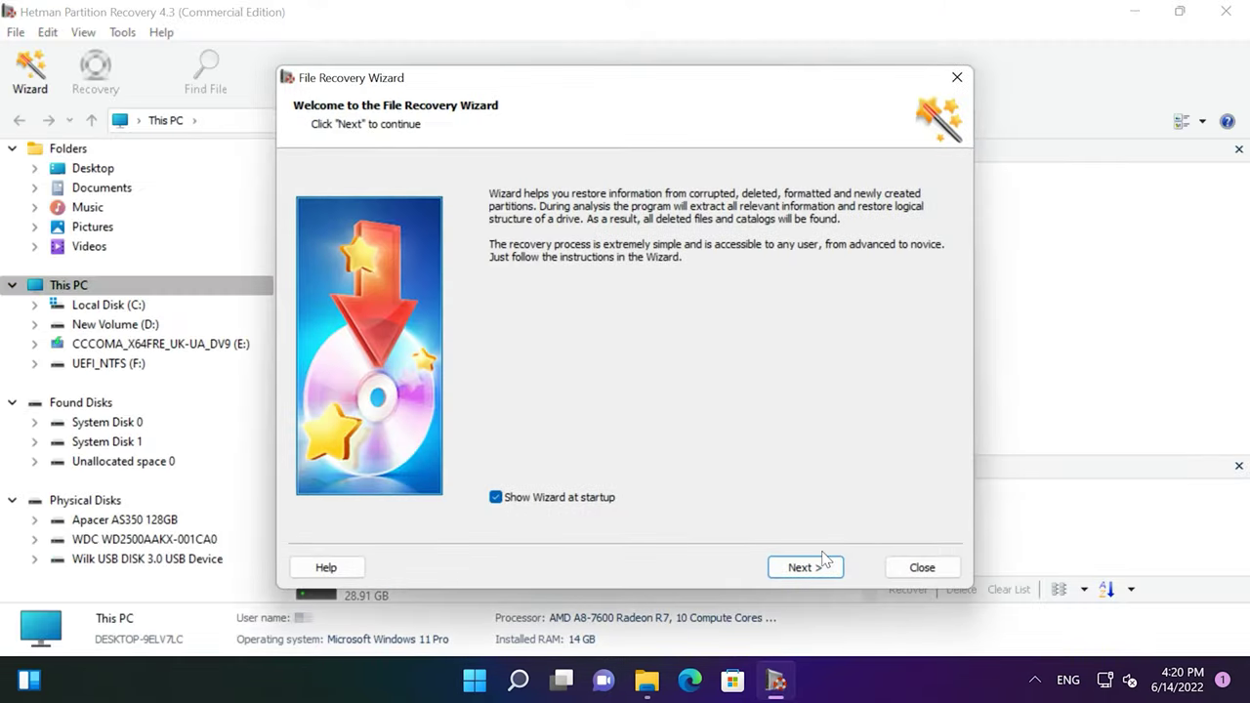
Step: Run a fast scan of Local Disk (C:) through the wizard and view the results
click(804, 568)
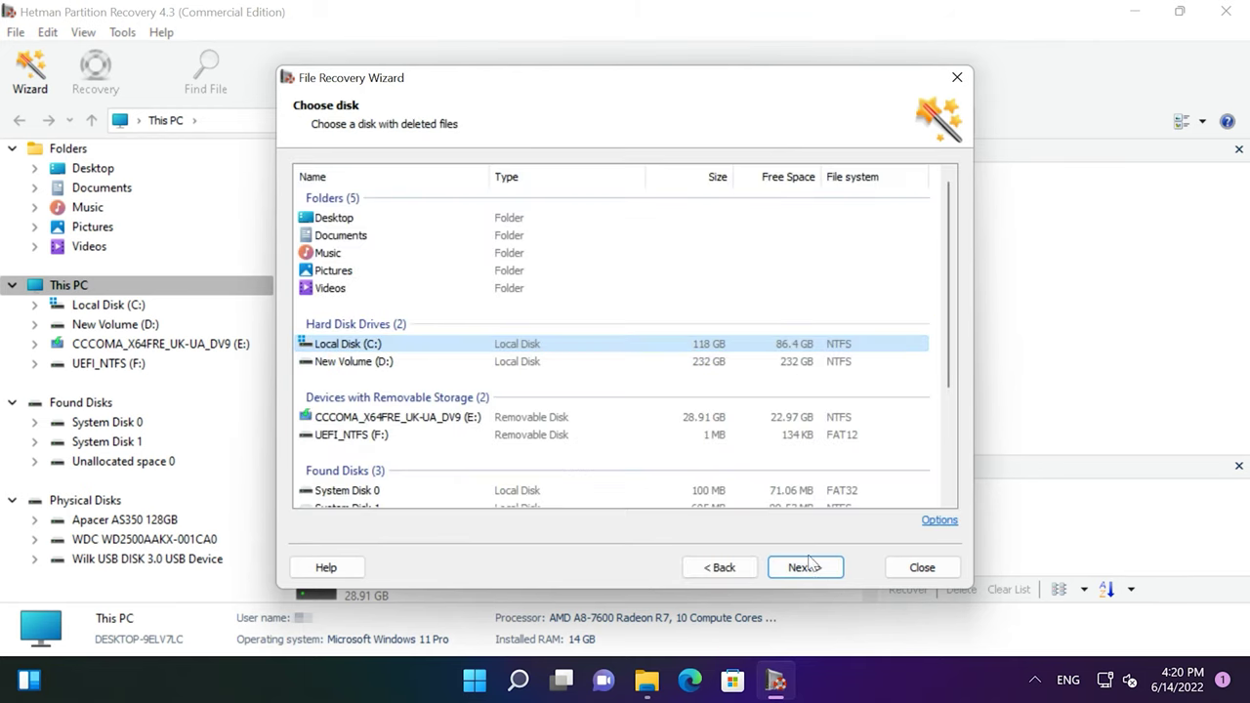
click(811, 569)
click(809, 568)
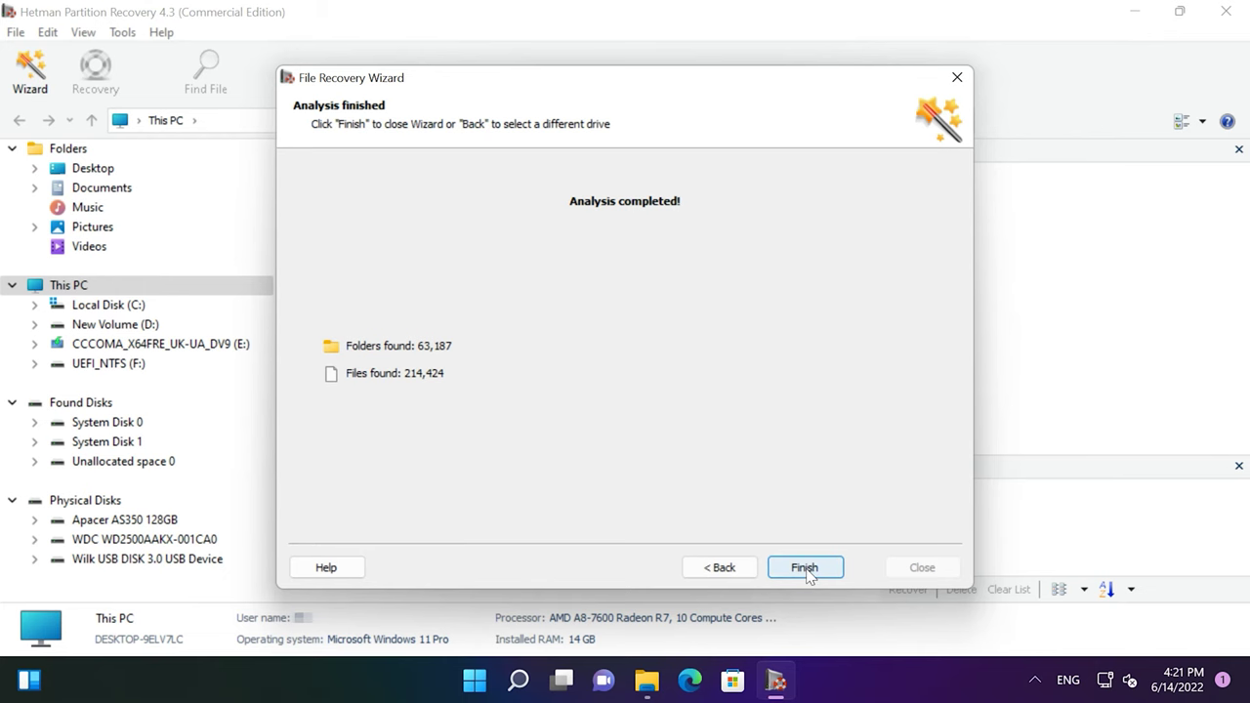
click(804, 568)
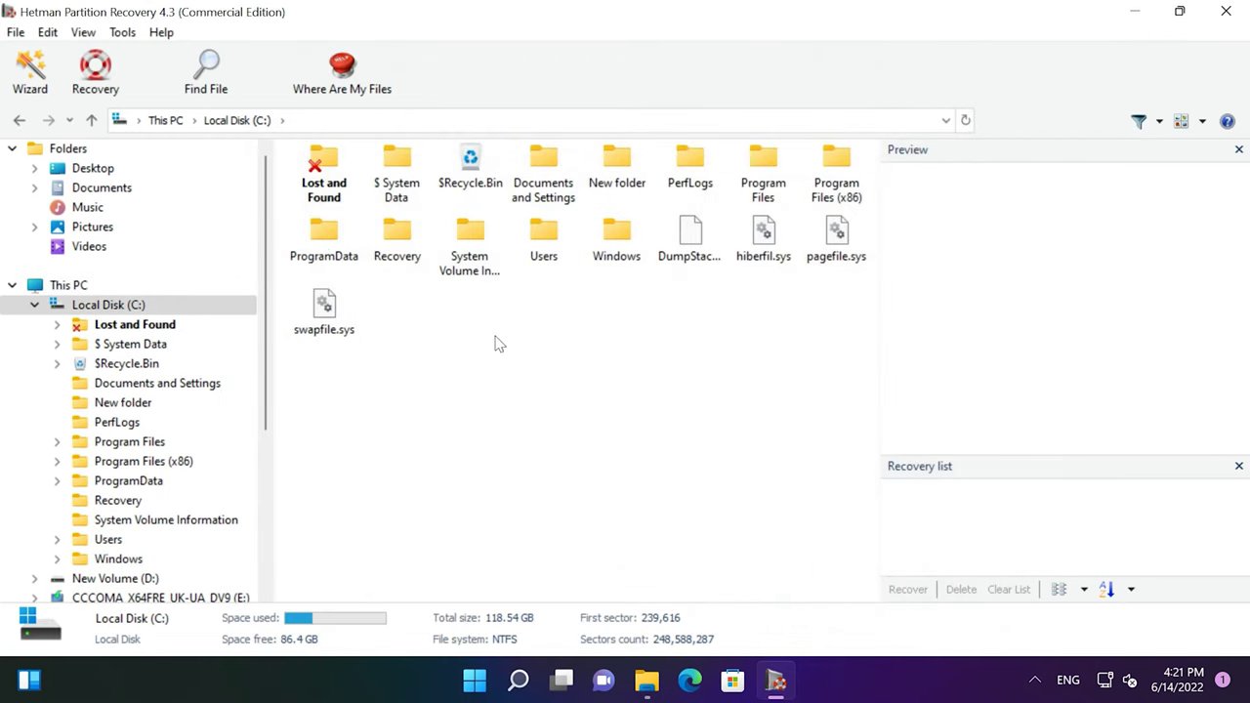
Step: Open $Recycle.Bin's second user folder and play, then pause, the $RL6RP11.mp4 preview
double_click(489, 190)
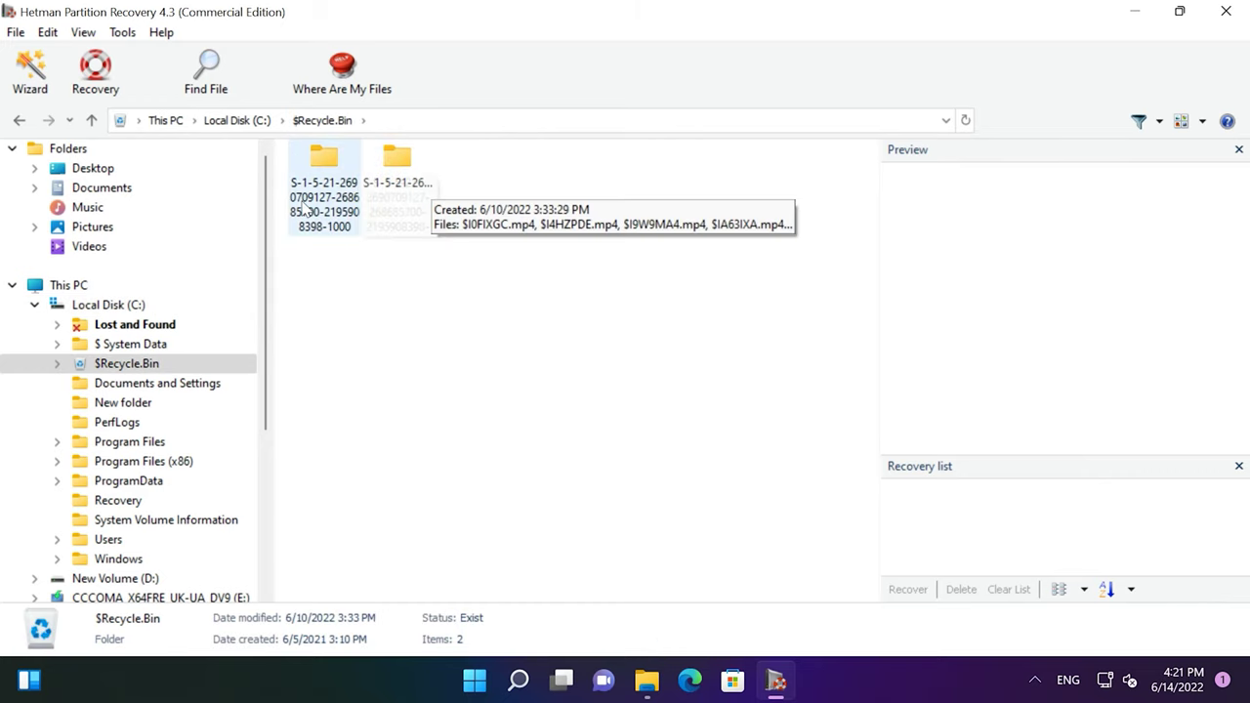
double_click(383, 193)
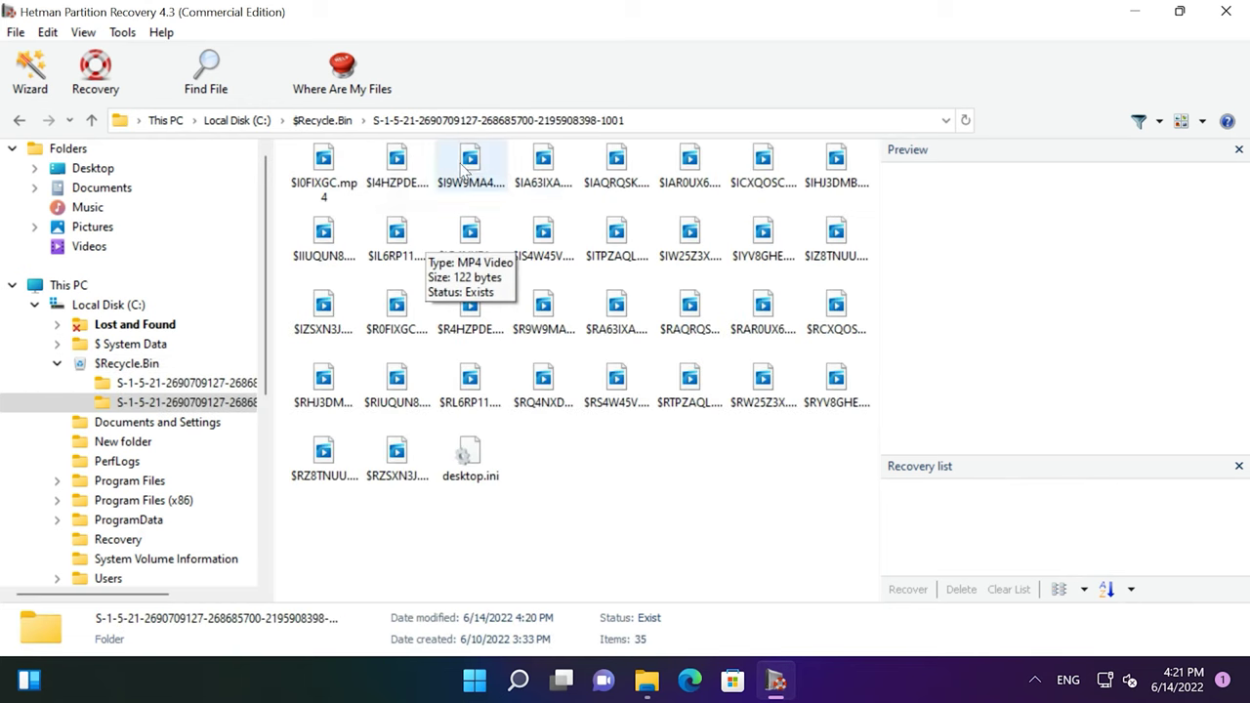
click(493, 381)
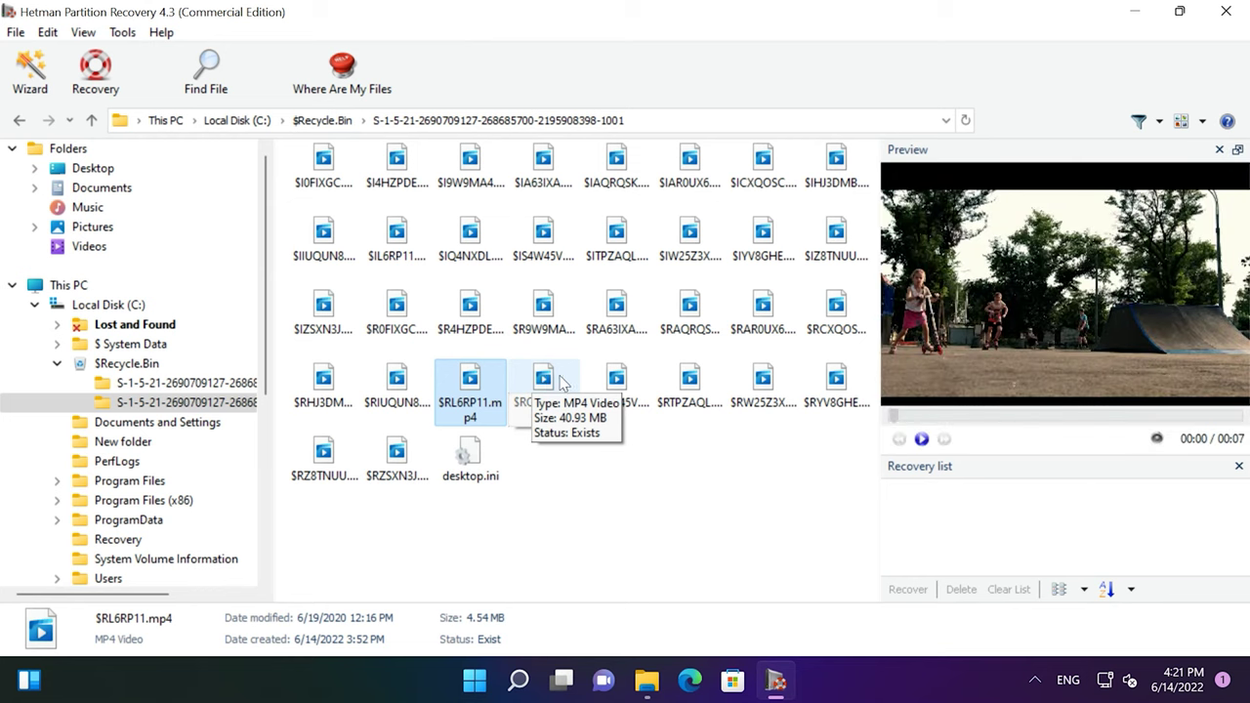
click(921, 439)
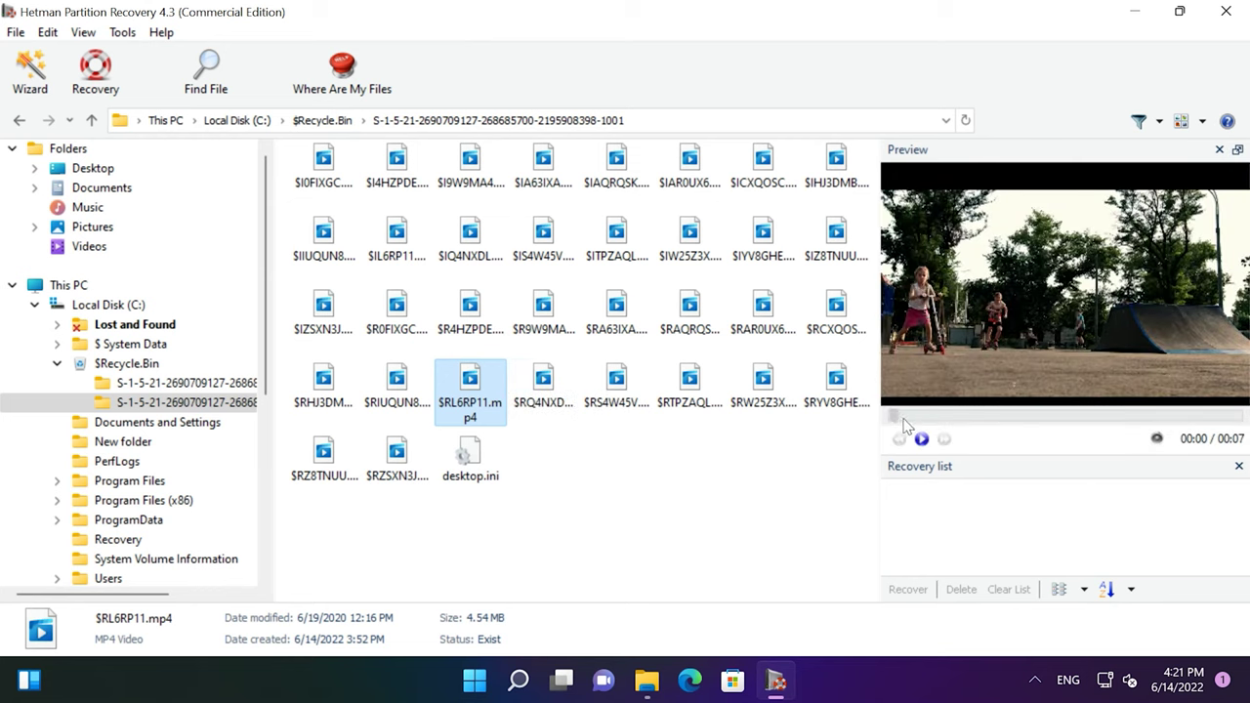
click(922, 441)
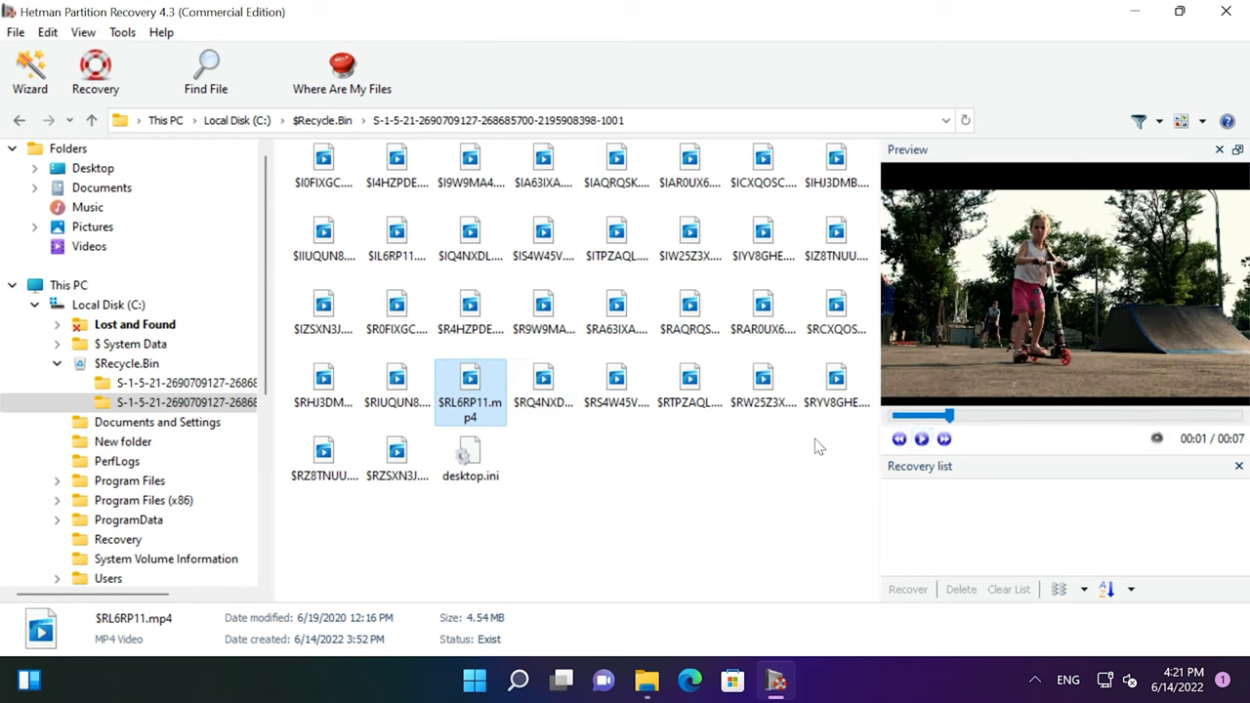
Step: Queue $RL6RP11.mp4, $RTPZAQL.mp4 and $RS4W45V.mp4 for recovery and start recovering
drag(474, 390, 933, 523)
drag(681, 386, 923, 518)
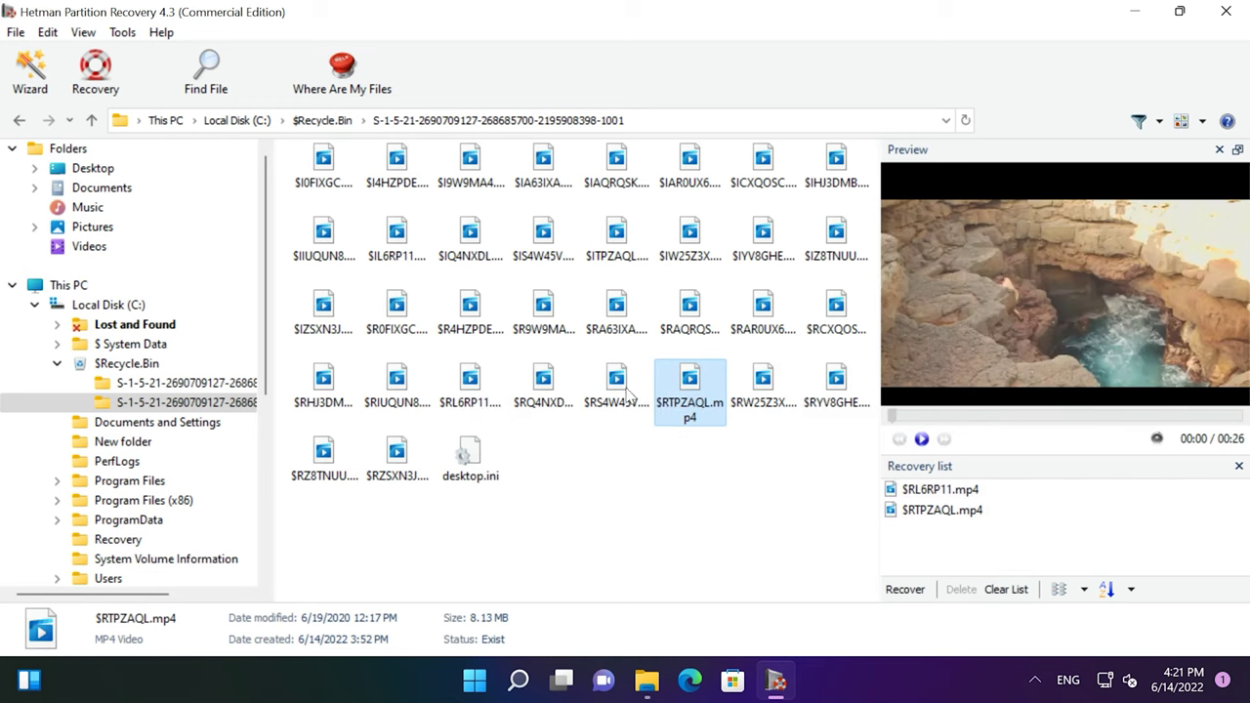
drag(616, 386, 882, 550)
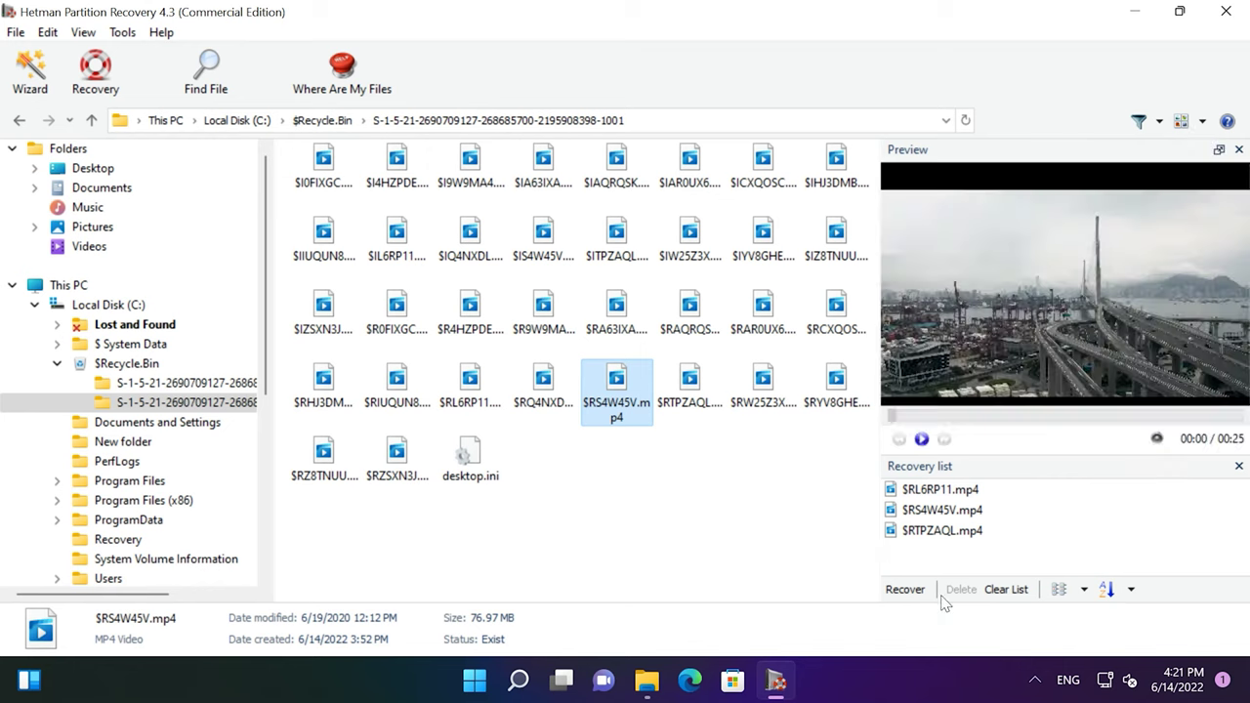
click(907, 590)
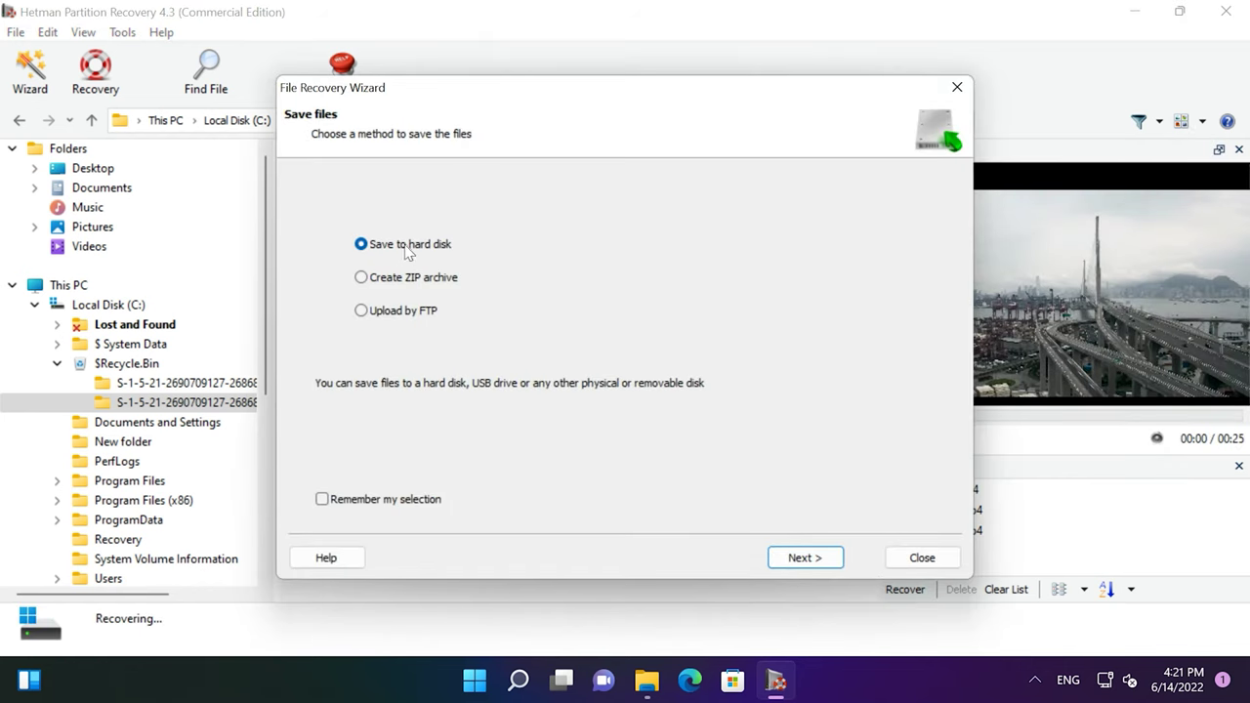
Step: Save the three queued videos to the hard disk, finish the wizard, and open Local Disk (C:)
click(807, 558)
click(815, 561)
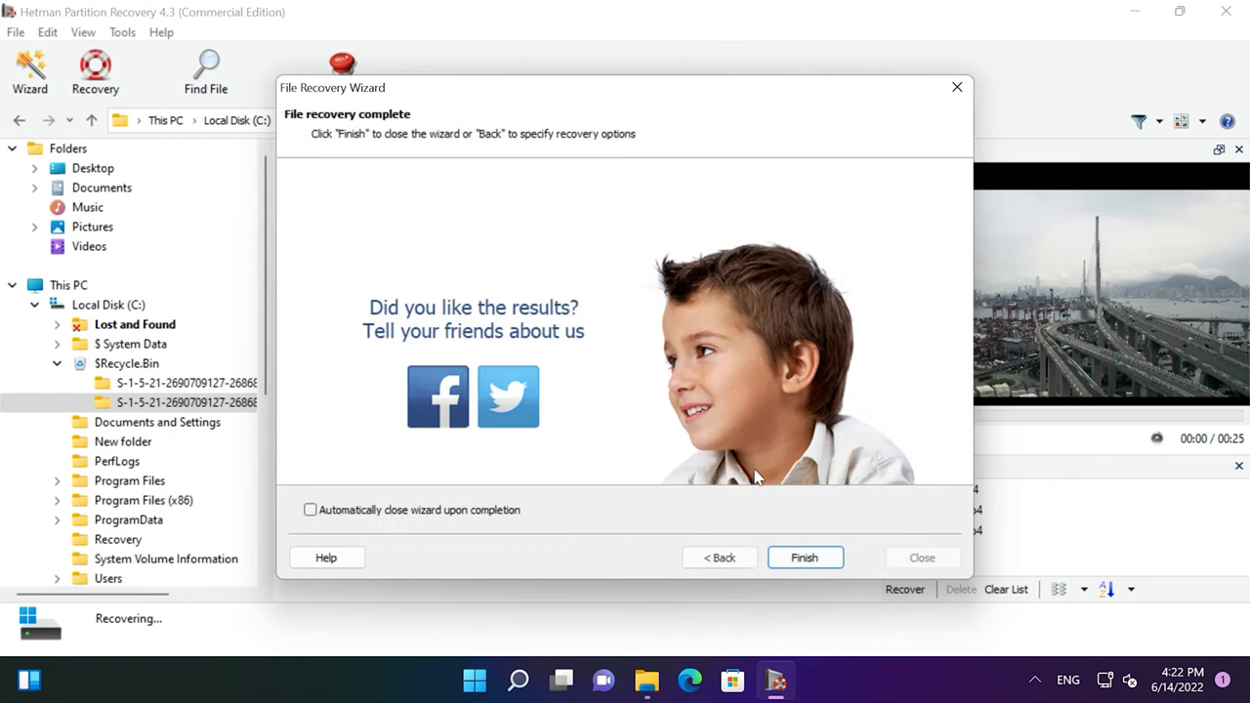
click(802, 565)
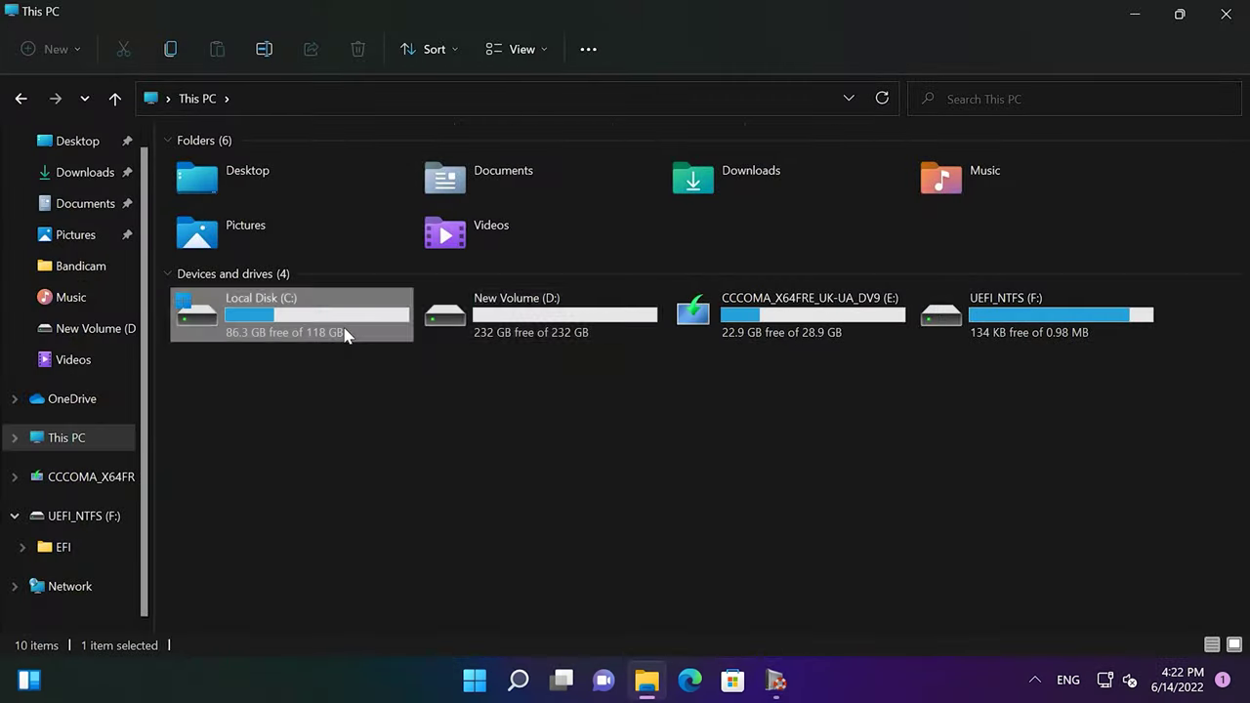
double_click(343, 332)
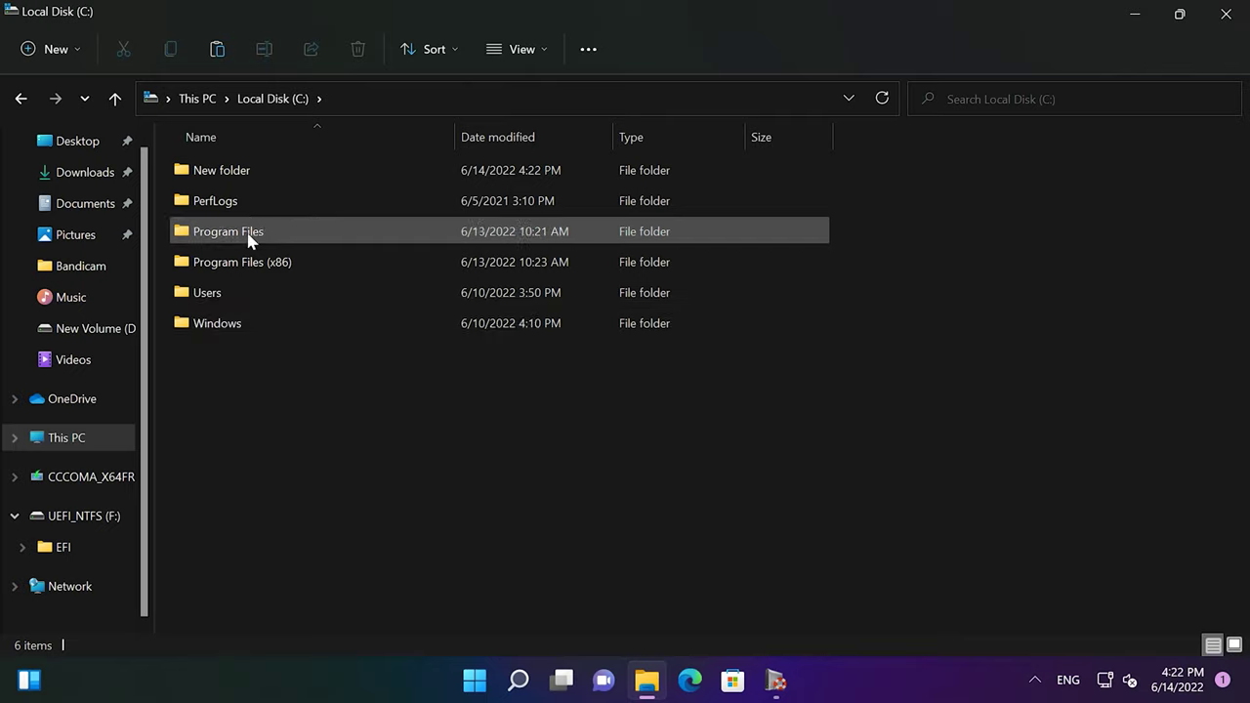
Step: Check the recovered videos in C:\New folder, then return to Hetman and select Local Disk (C:)
double_click(243, 173)
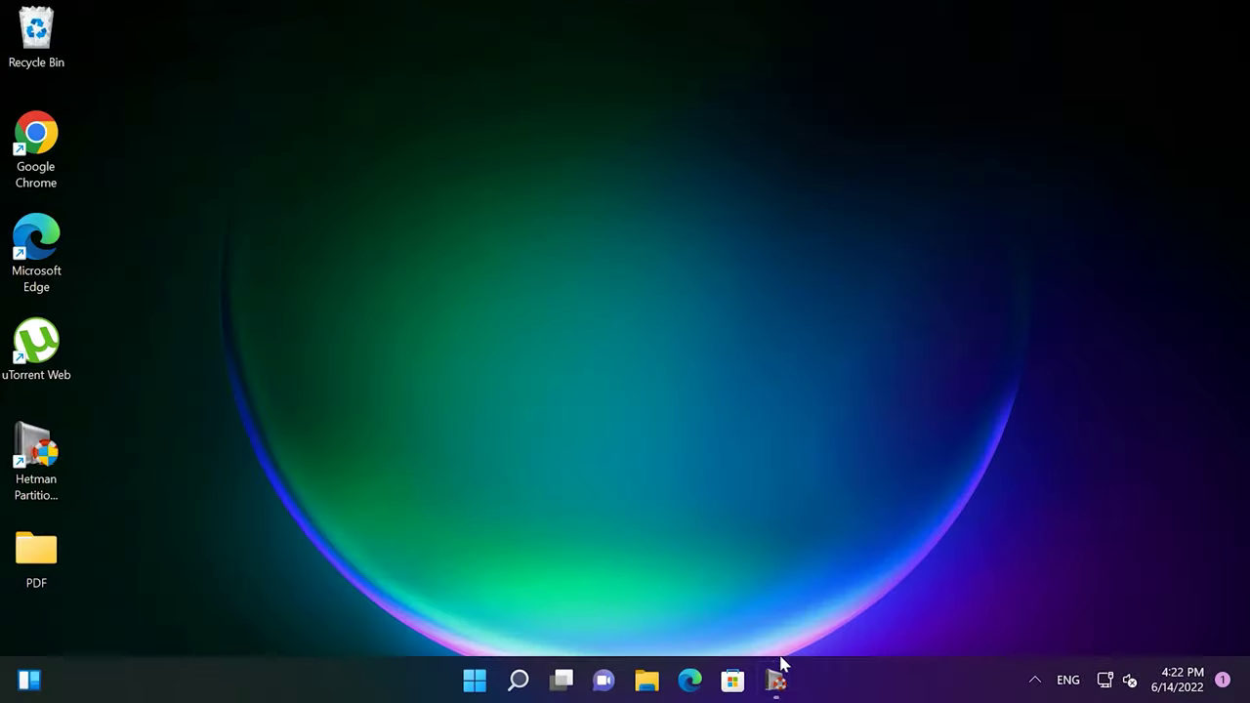
click(778, 681)
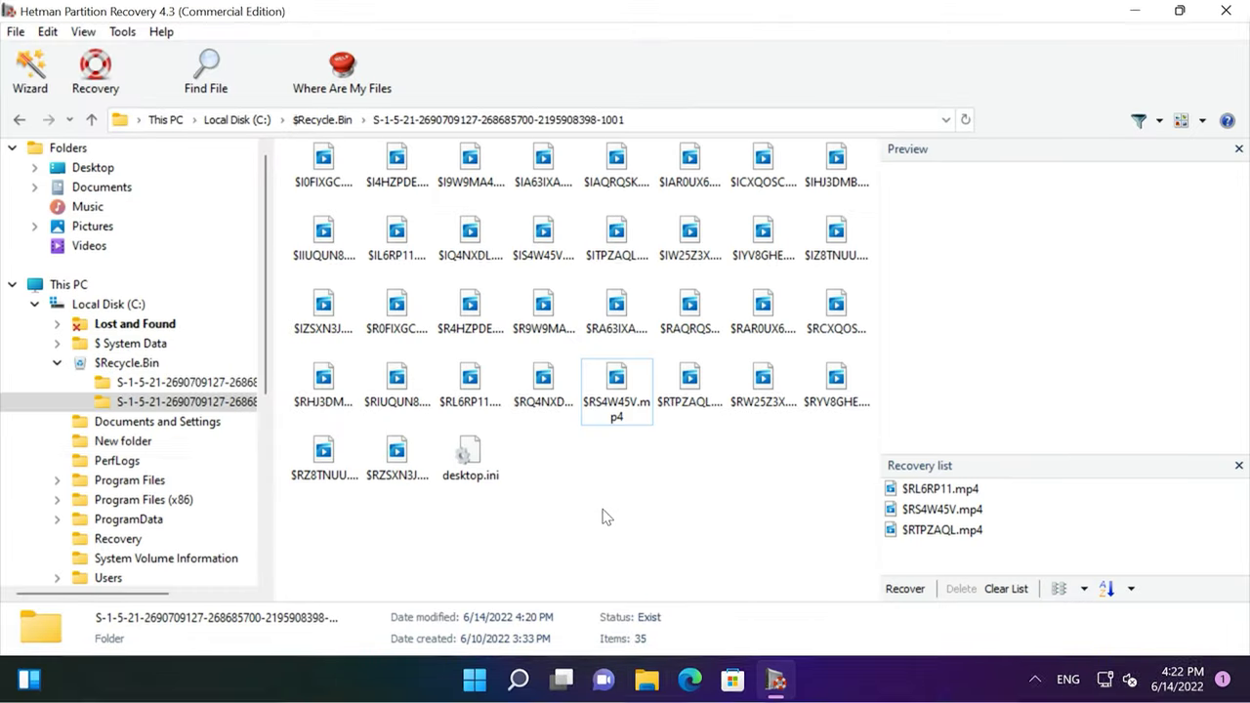
click(133, 305)
Step: Start re-analysing Local Disk (C:) with Full analysis selected, then close the wizard without scanning
right_click(136, 310)
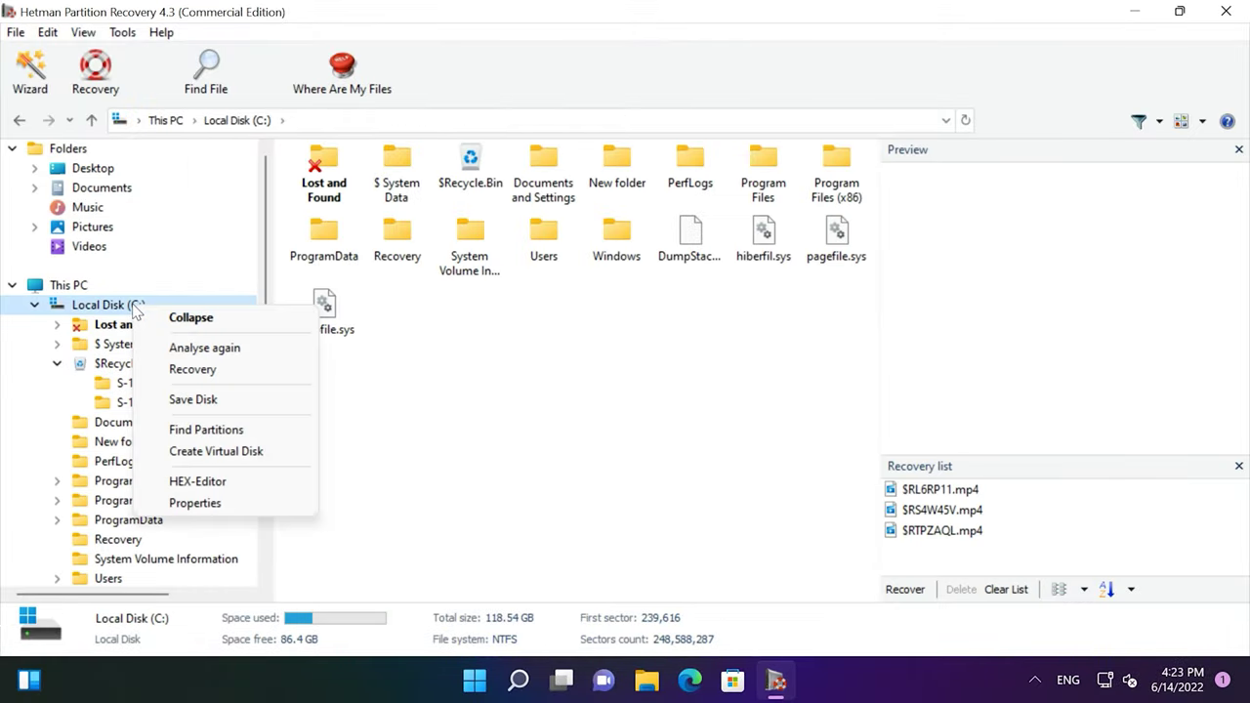
click(208, 351)
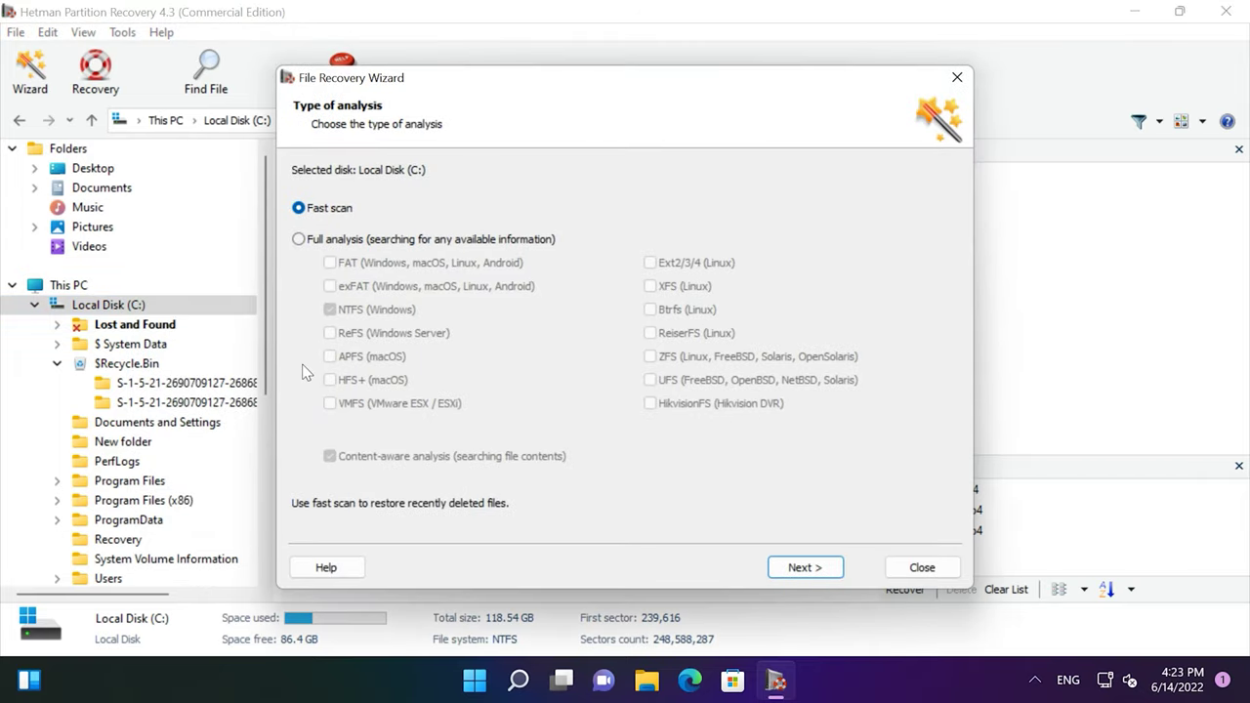
click(375, 243)
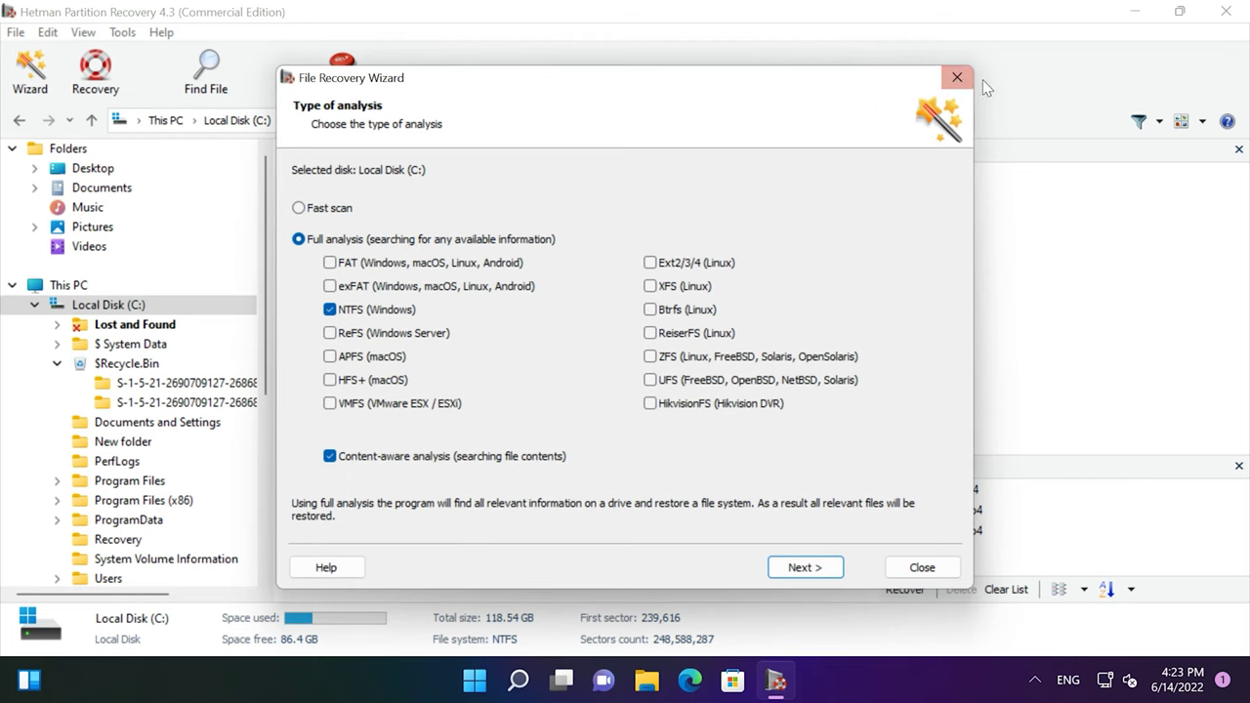
click(958, 77)
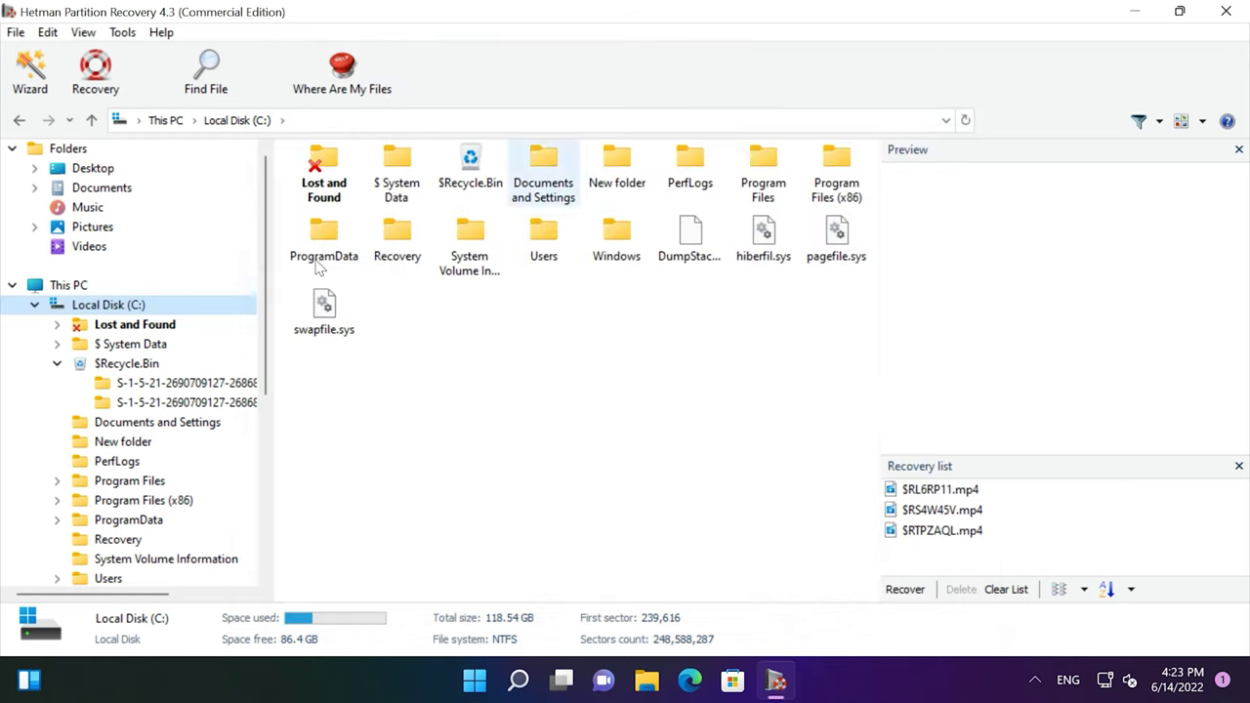
Step: Review Local Disk (C:) properties, then open Windows Disk Management from the Start button menu
right_click(135, 305)
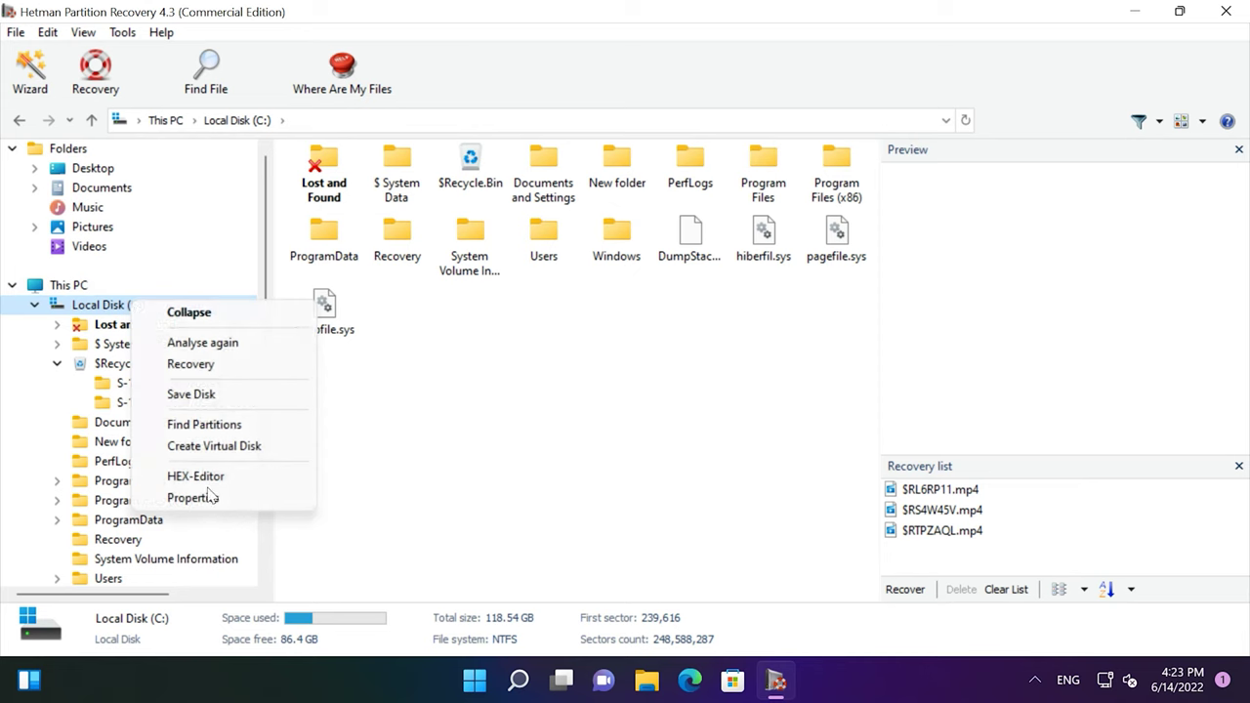
click(213, 500)
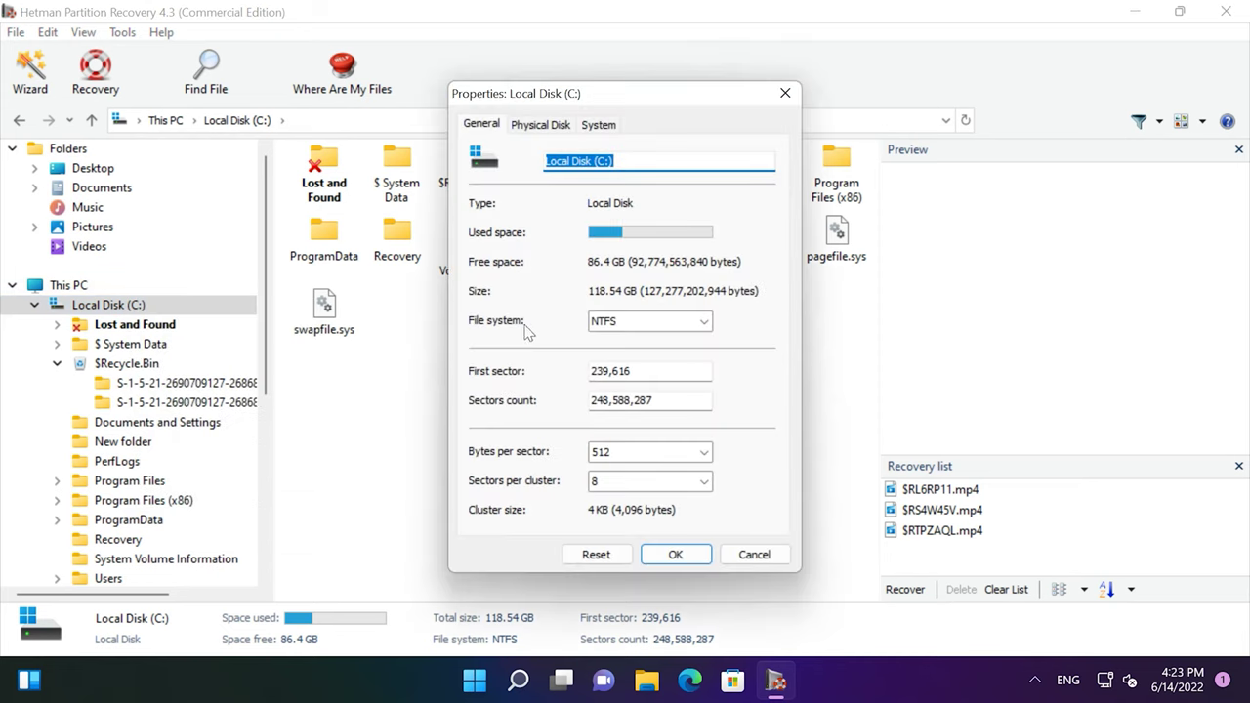
click(787, 93)
right_click(475, 683)
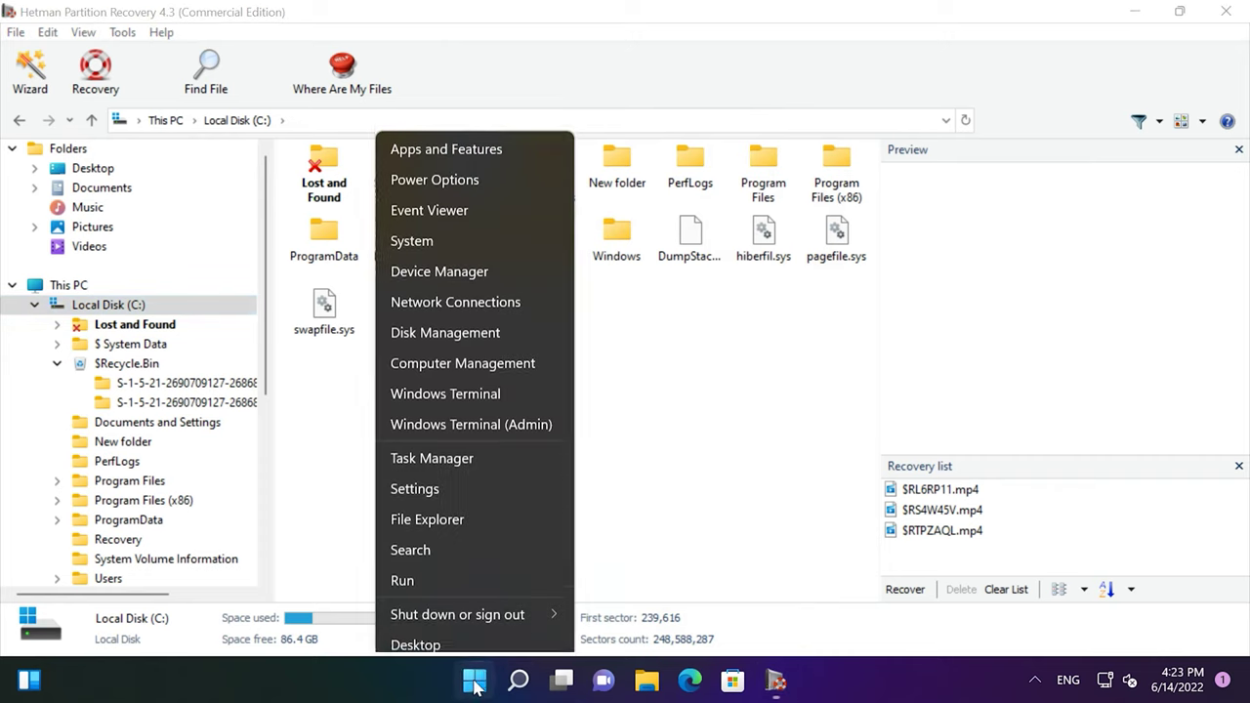
click(445, 325)
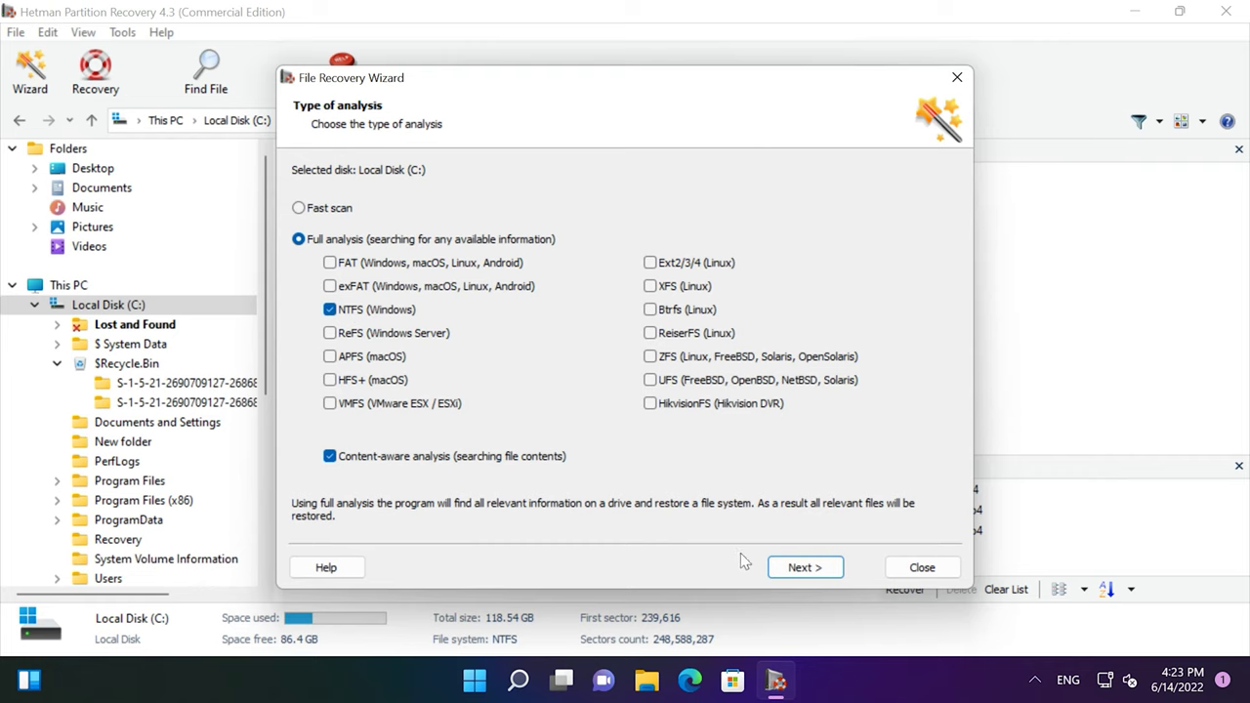
Step: Run the full NTFS content-aware analysis of Local Disk (C:), finding 51,283 folders and 173,659 files
click(791, 568)
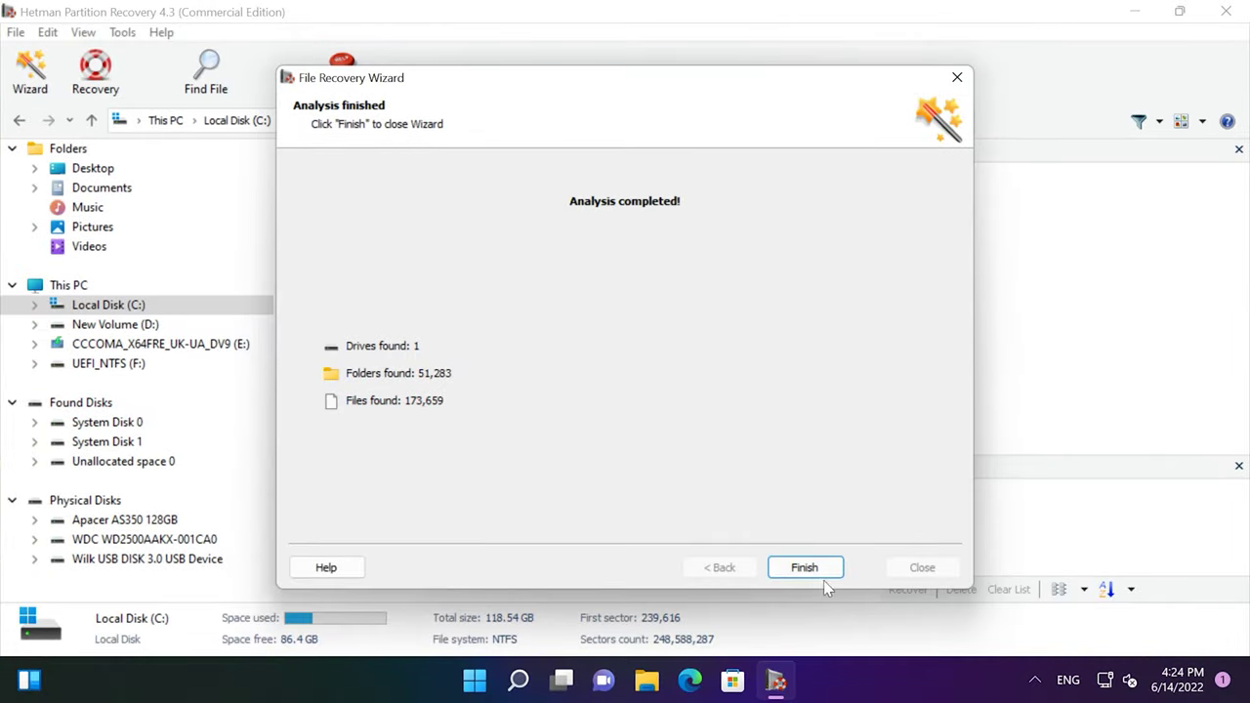
click(804, 569)
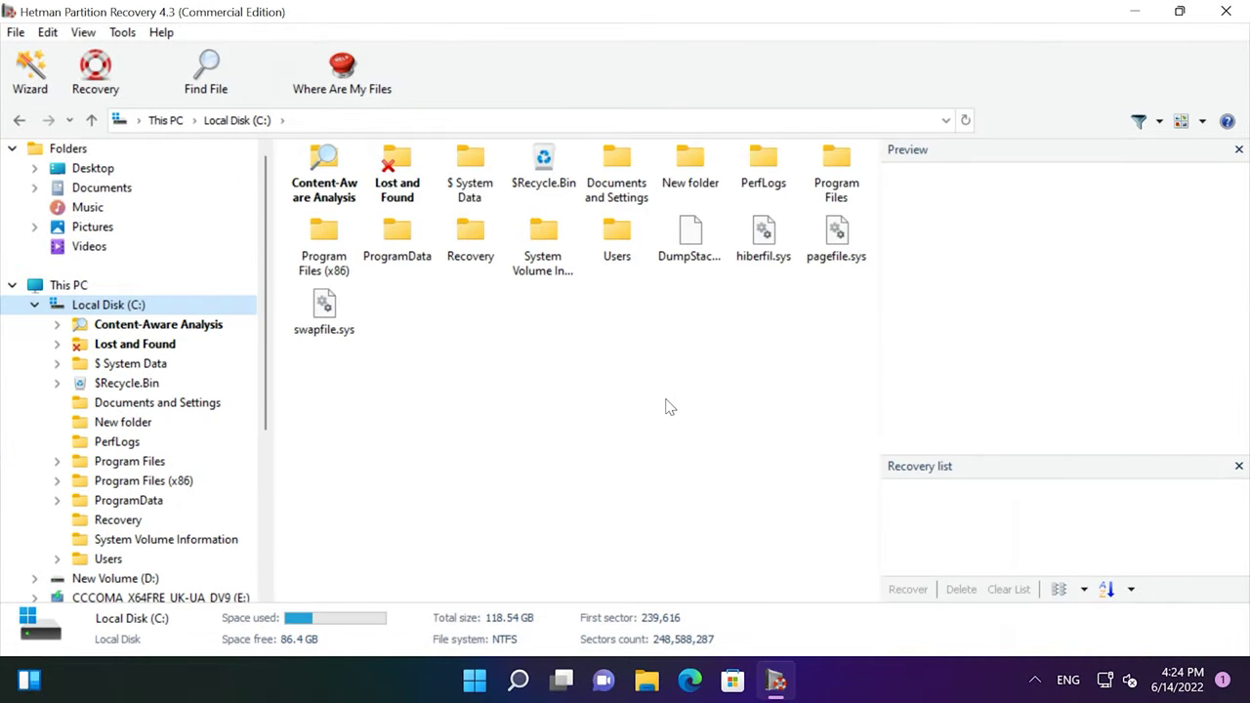